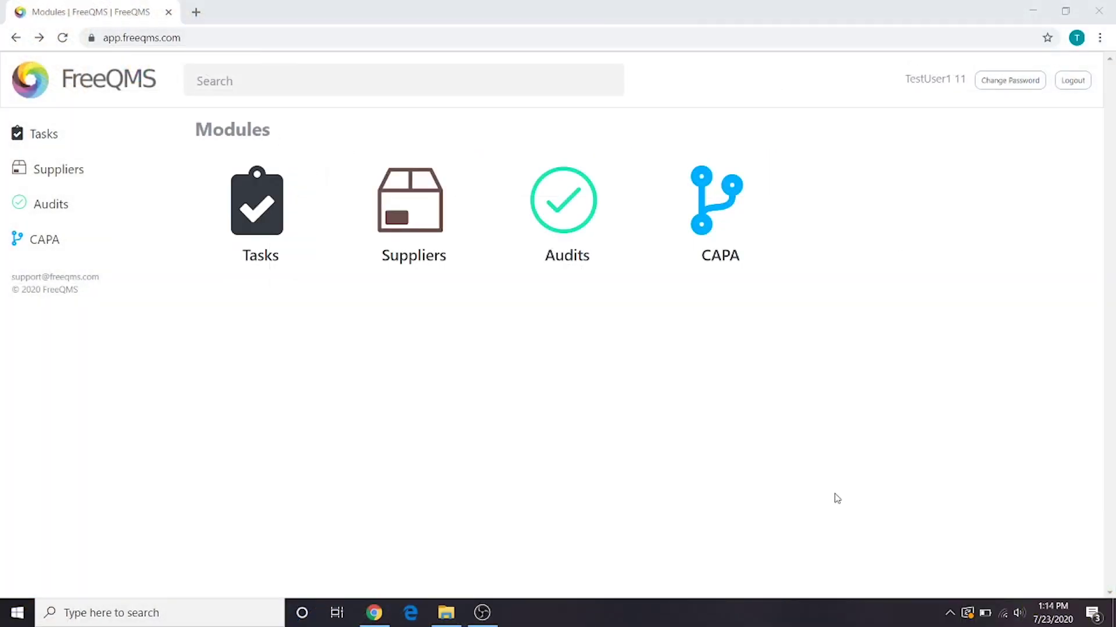
Step: Open the CAPA module tile to show the empty list of CAPA records
{"action": "left_click", "coordinate": [738, 251]}
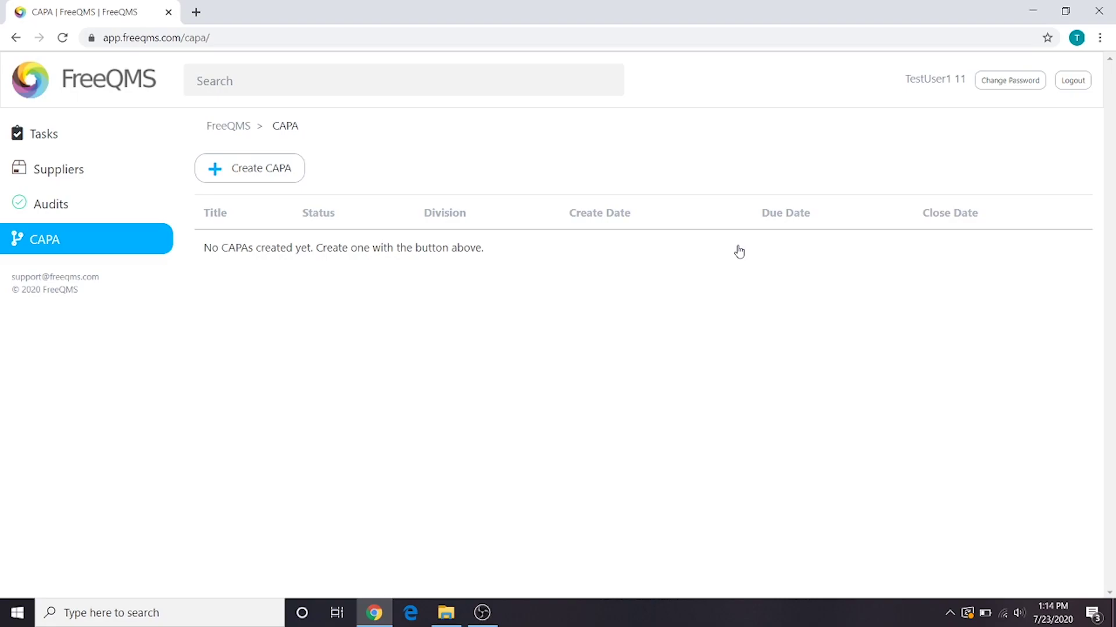
Step: Create a new CAPA titled 'Engineering Specifications do not incorporate ISO 14971 for Risk'
{"action": "left_click", "coordinate": [274, 169]}
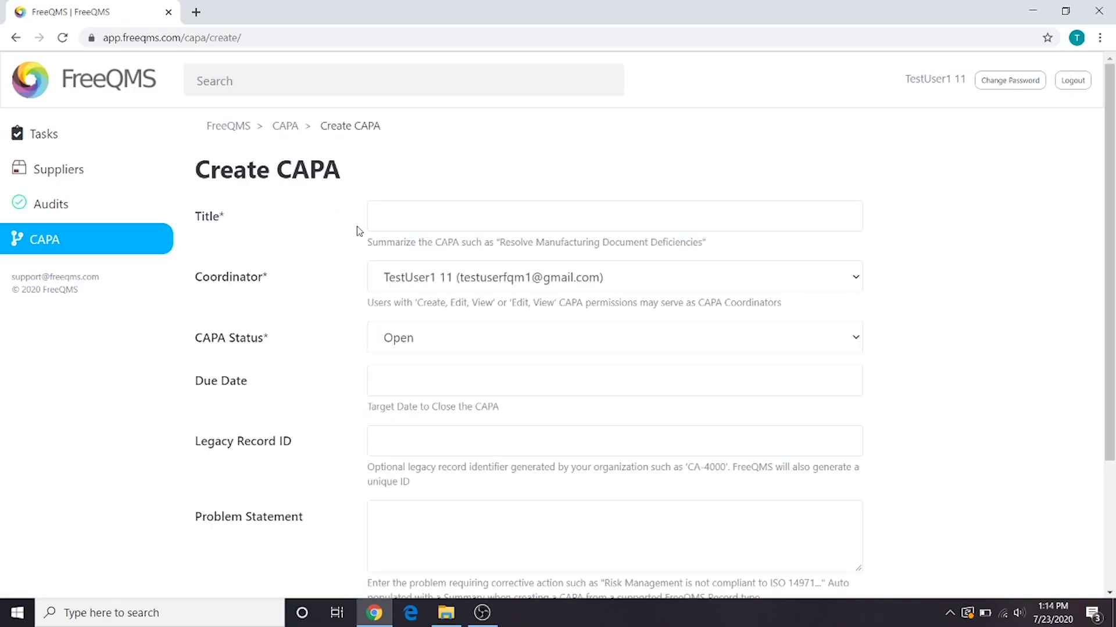
{"action": "left_click", "coordinate": [481, 216]}
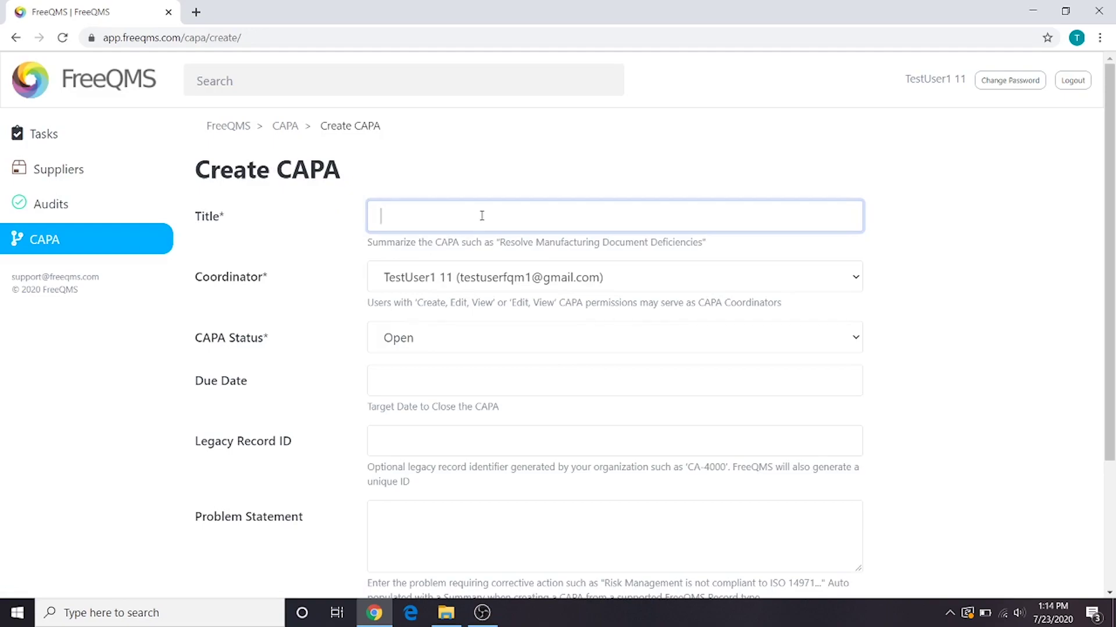
{"action": "type", "text": "Engineering Specifications do not"}
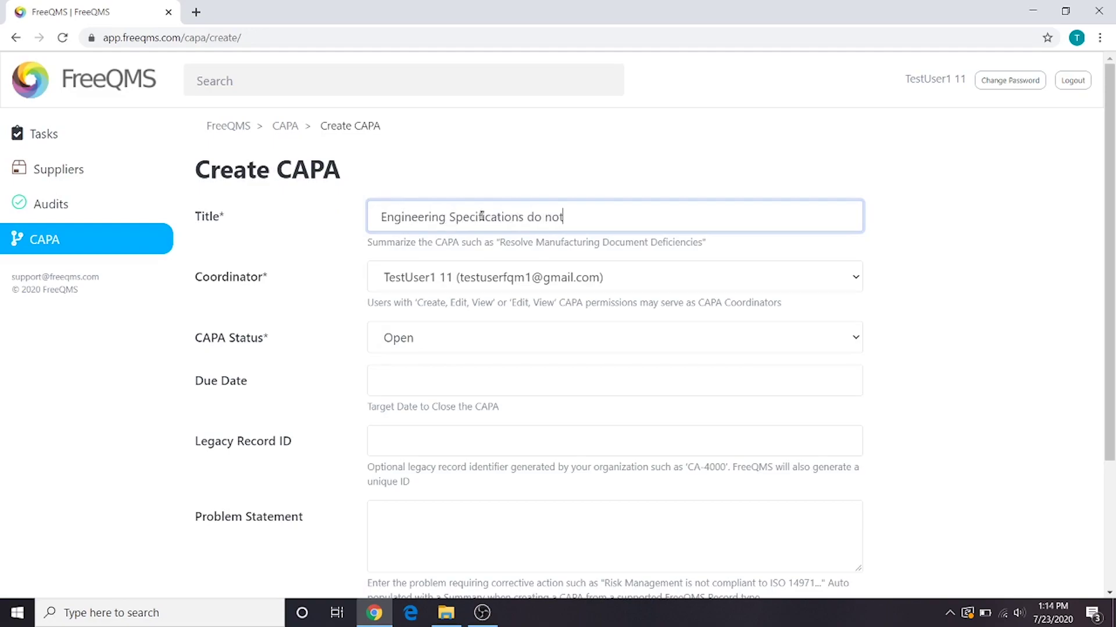
{"action": "type", "text": " incorporate ISO 14971"}
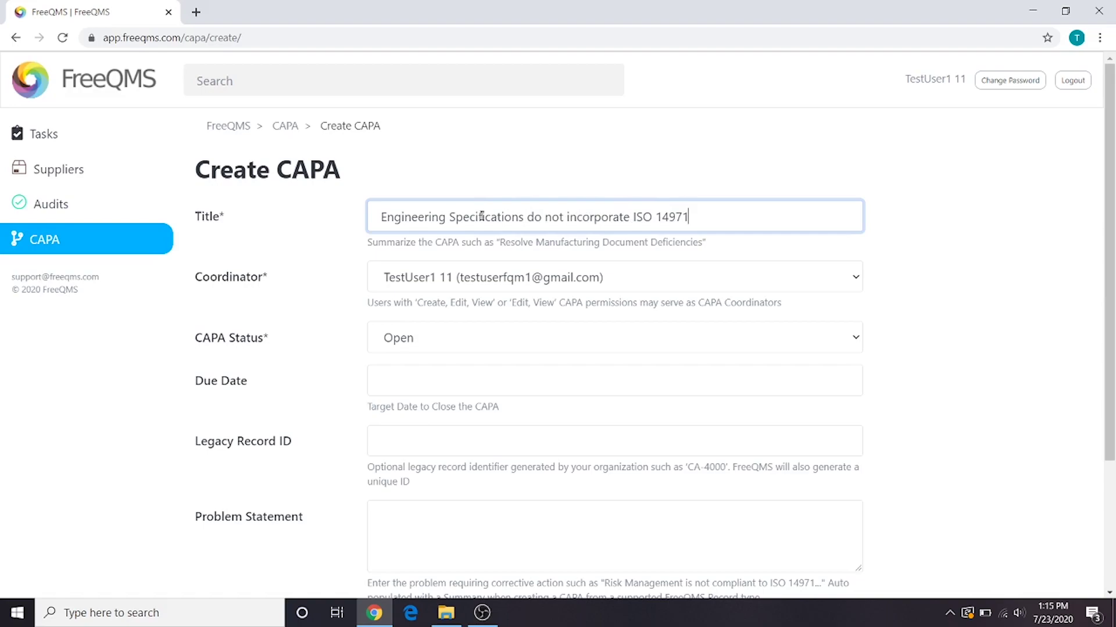
{"action": "type", "text": " for Risk"}
Step: Set the CAPA due date to October 23, 2020 and the legacy record ID to N/A
{"action": "left_click", "coordinate": [438, 388]}
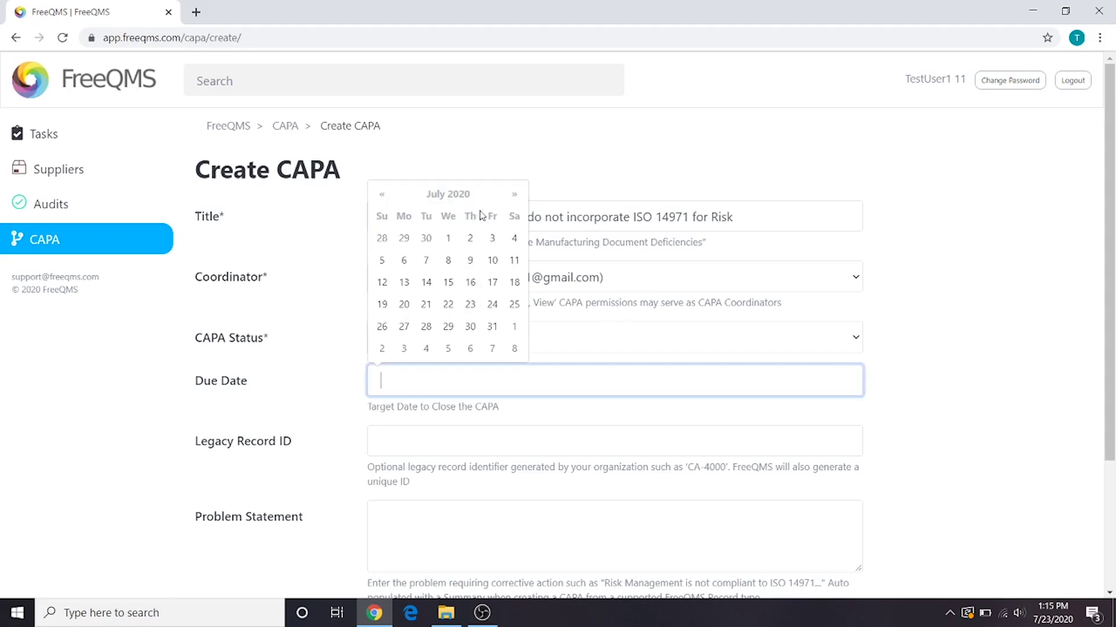
{"action": "left_click", "coordinate": [513, 195]}
{"action": "left_click", "coordinate": [514, 196]}
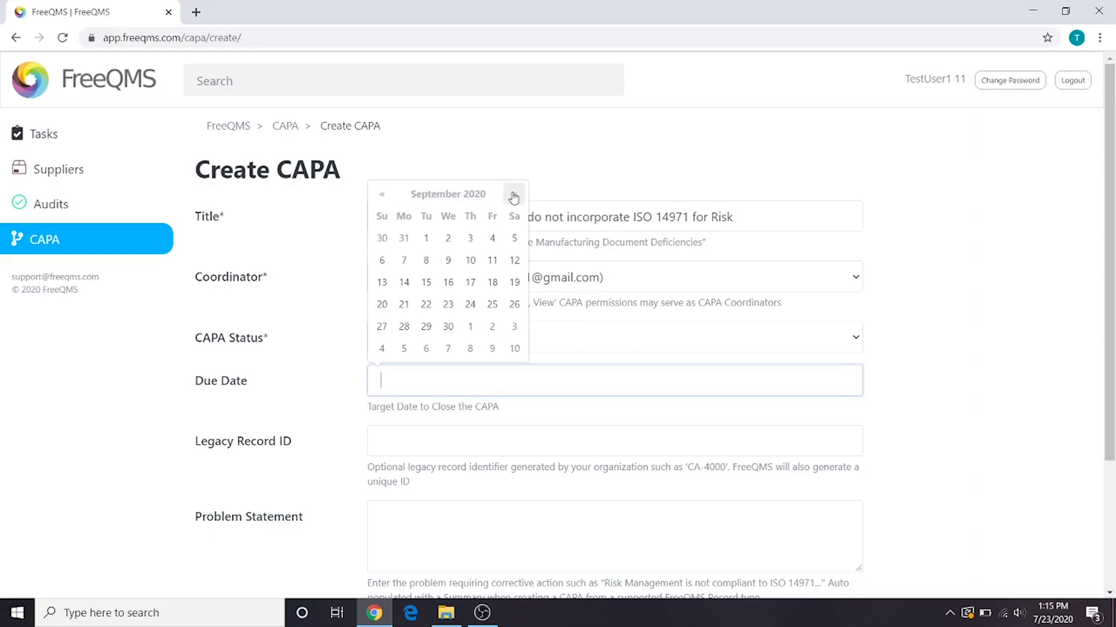
{"action": "left_click", "coordinate": [514, 196]}
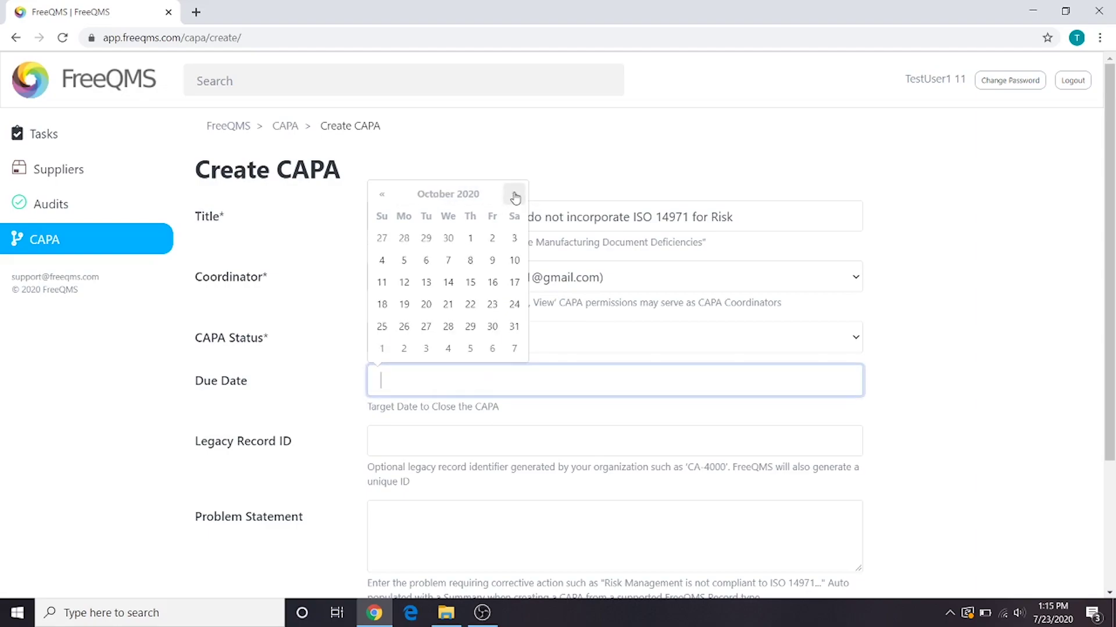
{"action": "left_click", "coordinate": [490, 312]}
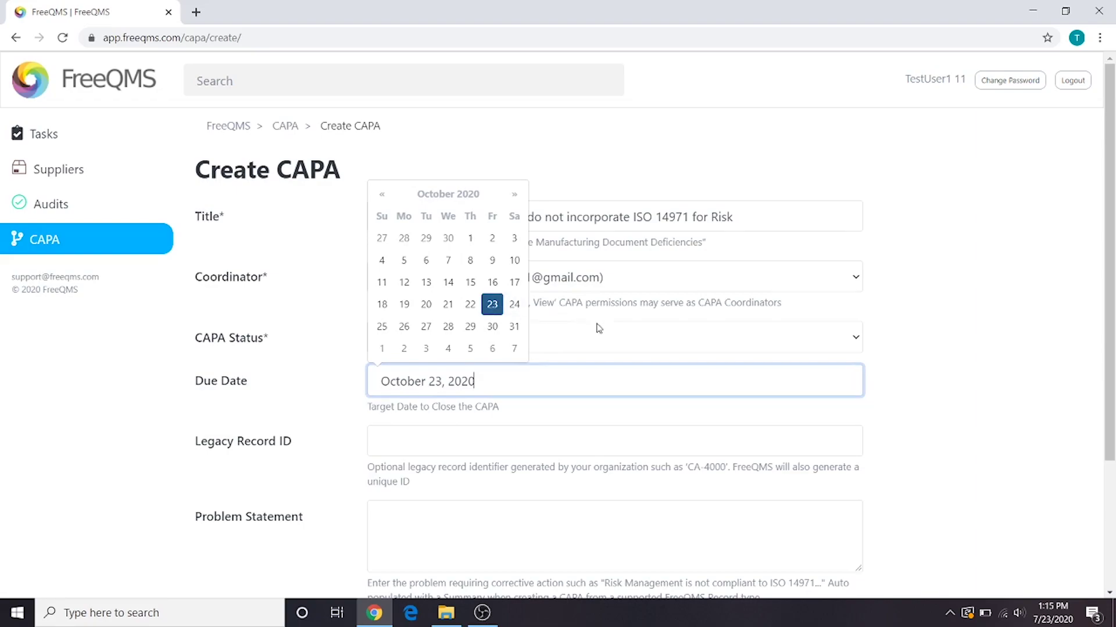
{"action": "left_click", "coordinate": [224, 395]}
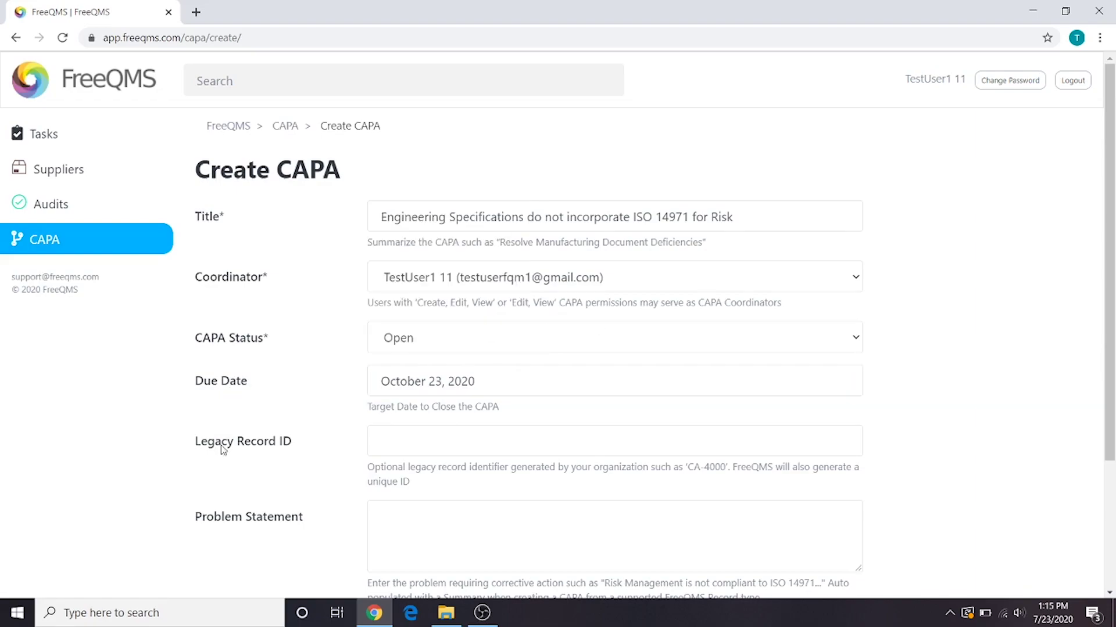
{"action": "left_click", "coordinate": [408, 448]}
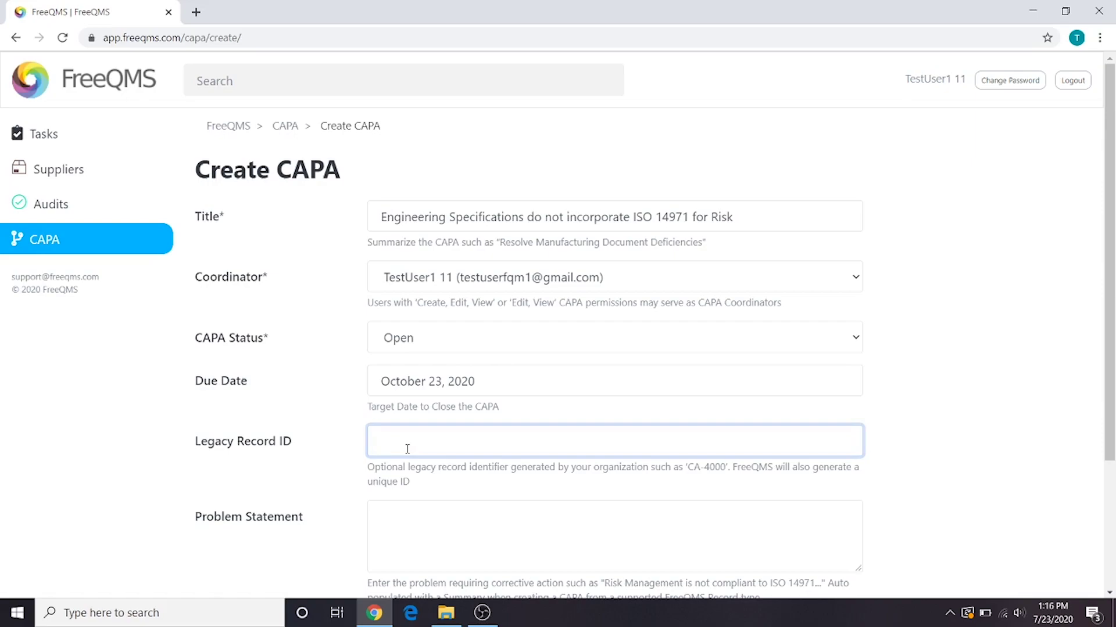
{"action": "type", "text": "N/A"}
Step: Write the problem statement: the primary product's Engineering Specifications omit ISO 14971 risk management
{"action": "left_click", "coordinate": [386, 536]}
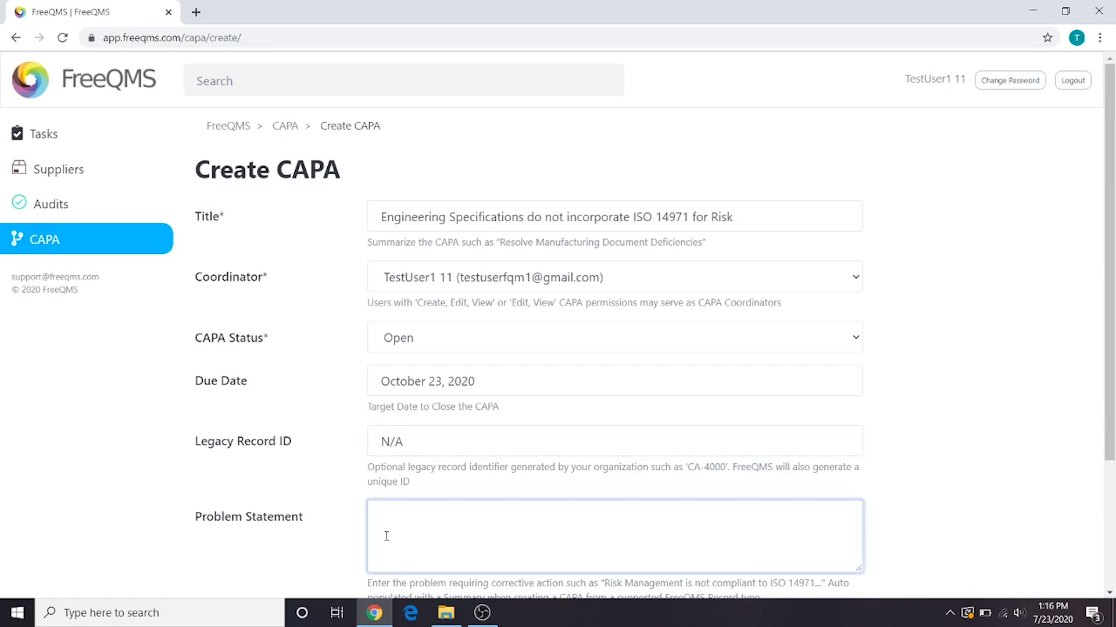
{"action": "type", "text": "The company's Engineer"}
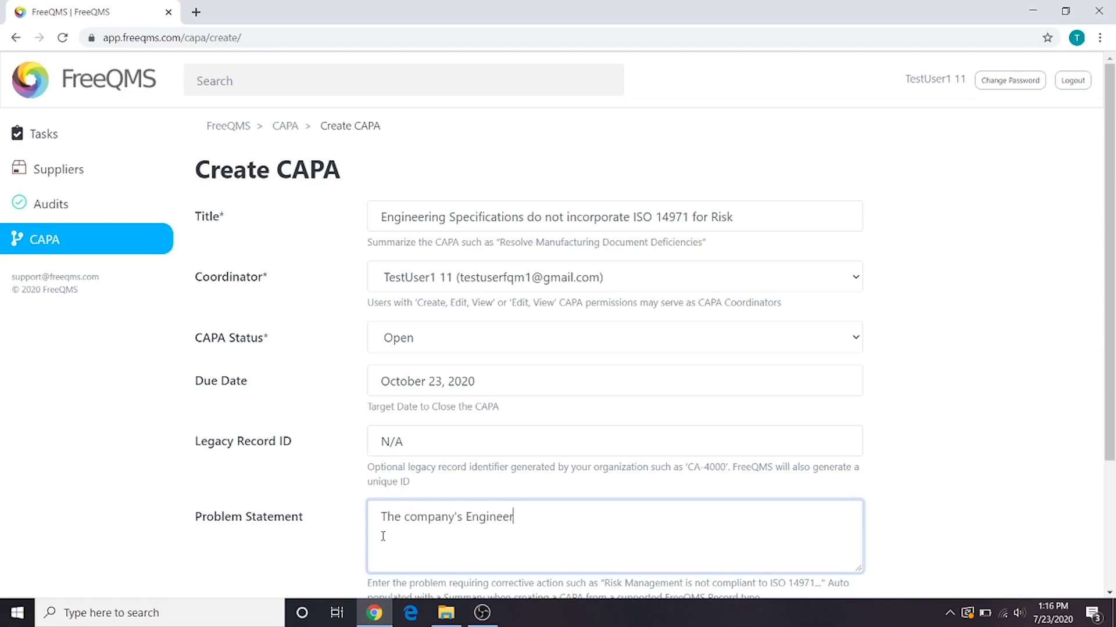
{"action": "type", "text": "ing Specifications for the primary"}
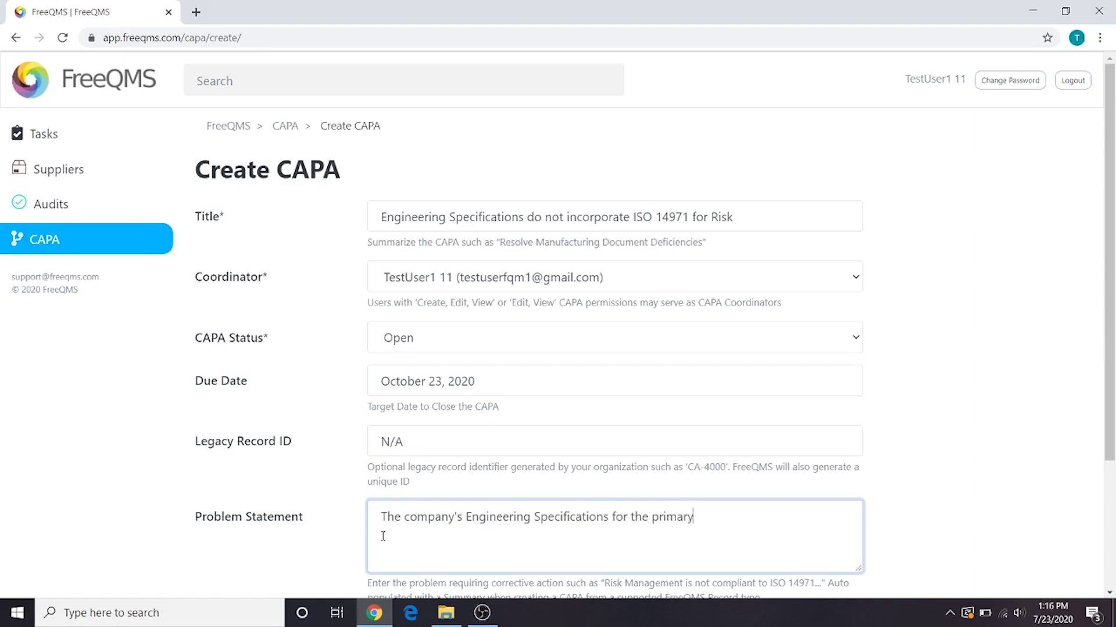
{"action": "type", "text": " product do not Incorporate"}
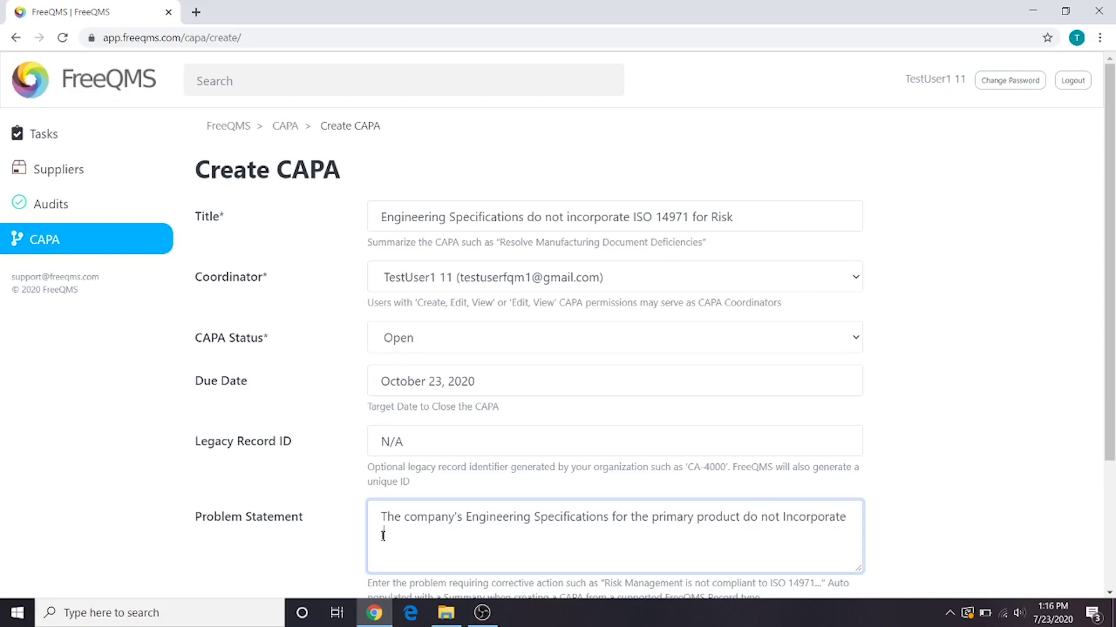
{"action": "type", "text": " ISO 14971 for R"}
{"action": "type", "text": "isk Management."}
{"action": "type", "text": " Specifications"}
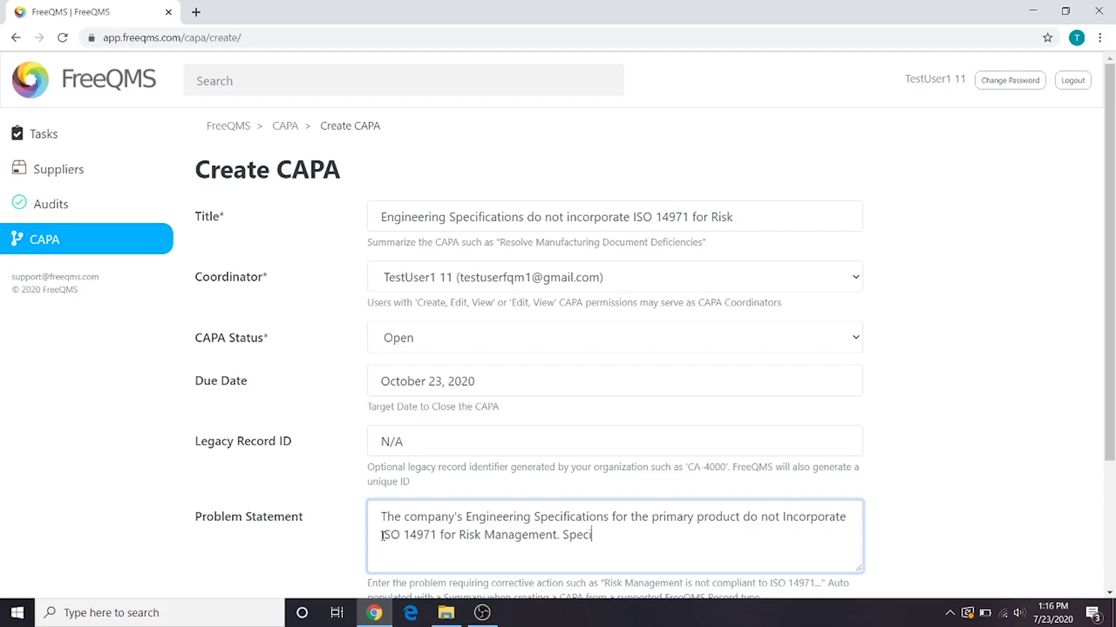
{"action": "type", "text": " do not reduce r"}
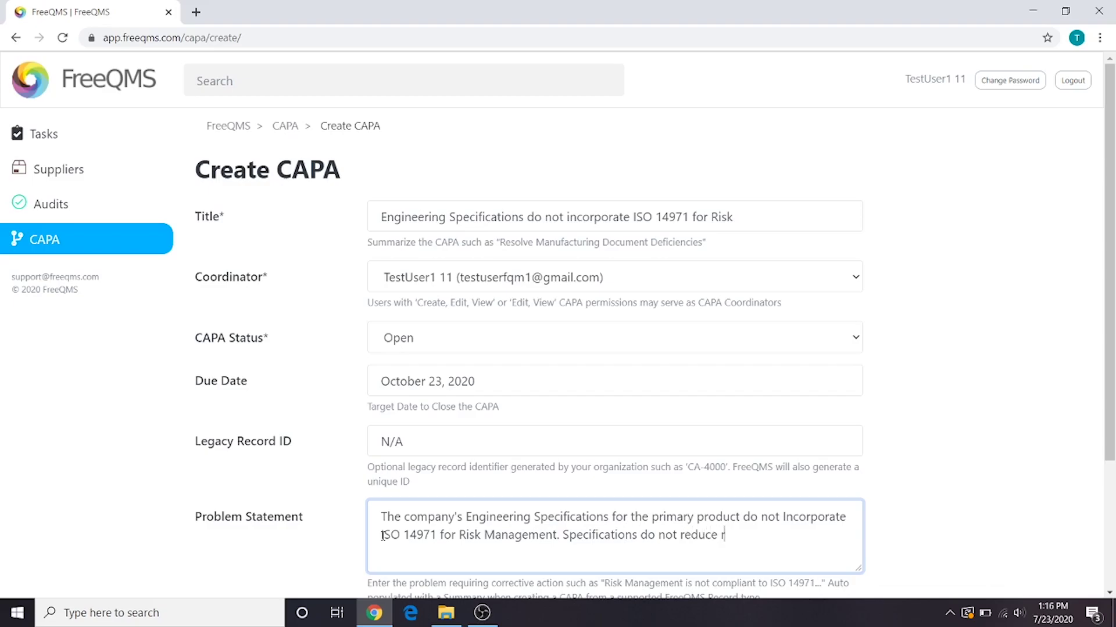
{"action": "type", "text": "isk as far as possible."}
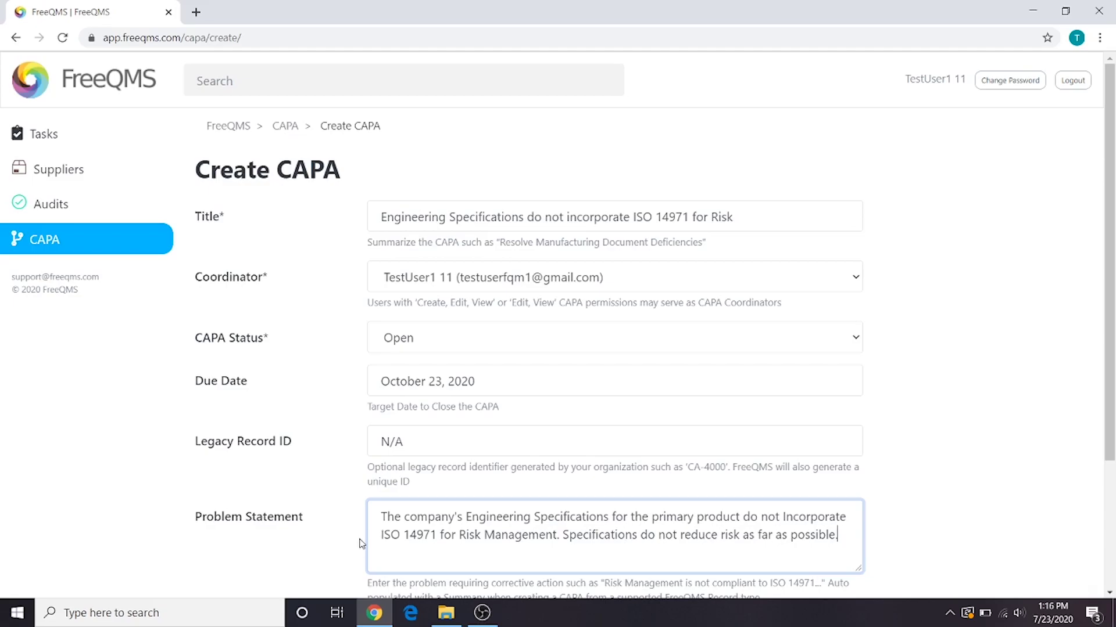
{"action": "scroll", "coordinate": [314, 488], "scroll_direction": "down", "scroll_amount": 3}
{"action": "left_click", "coordinate": [396, 470]}
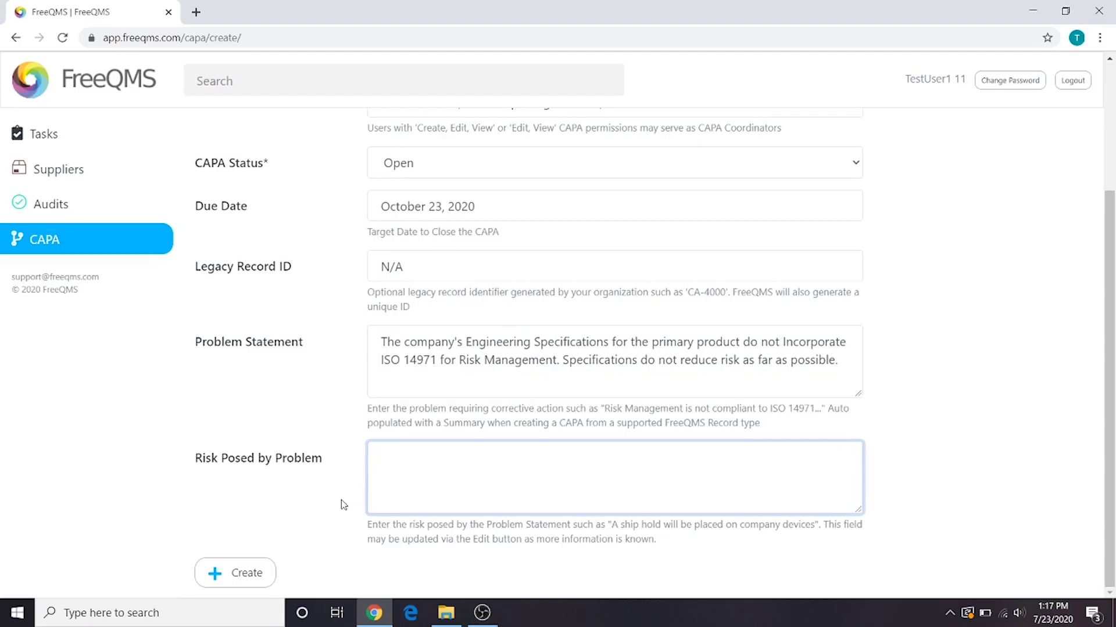
Step: Create the CAPA and scroll its record page down to the Source and CAPA Items sections
{"action": "left_click", "coordinate": [231, 574]}
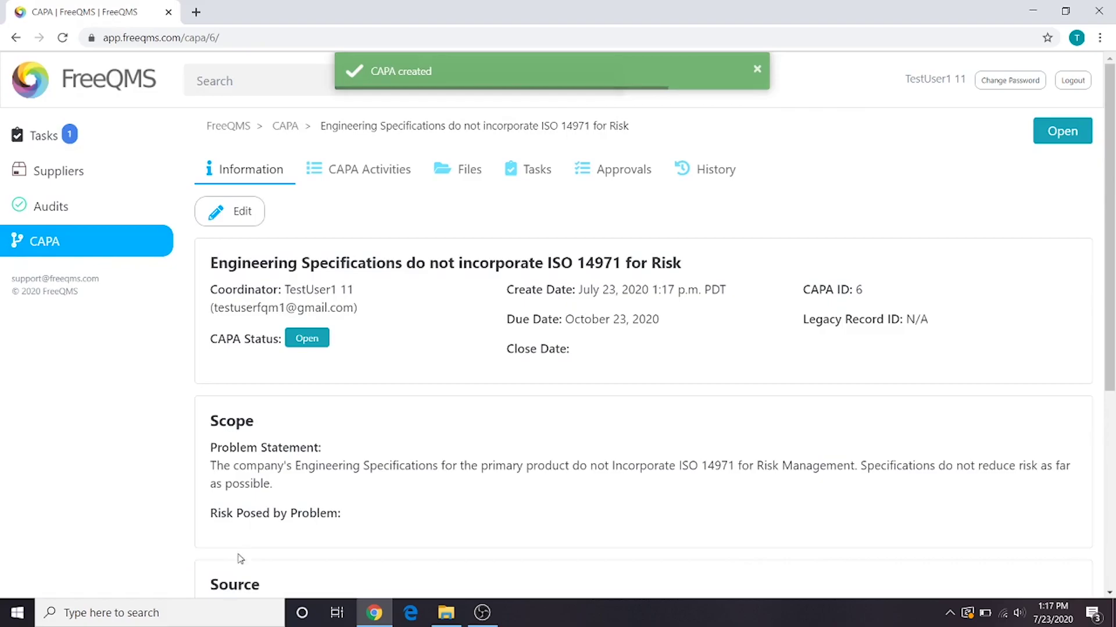
{"action": "scroll", "coordinate": [277, 493], "scroll_direction": "down", "scroll_amount": 3}
{"action": "scroll", "coordinate": [276, 491], "scroll_direction": "up", "scroll_amount": 3}
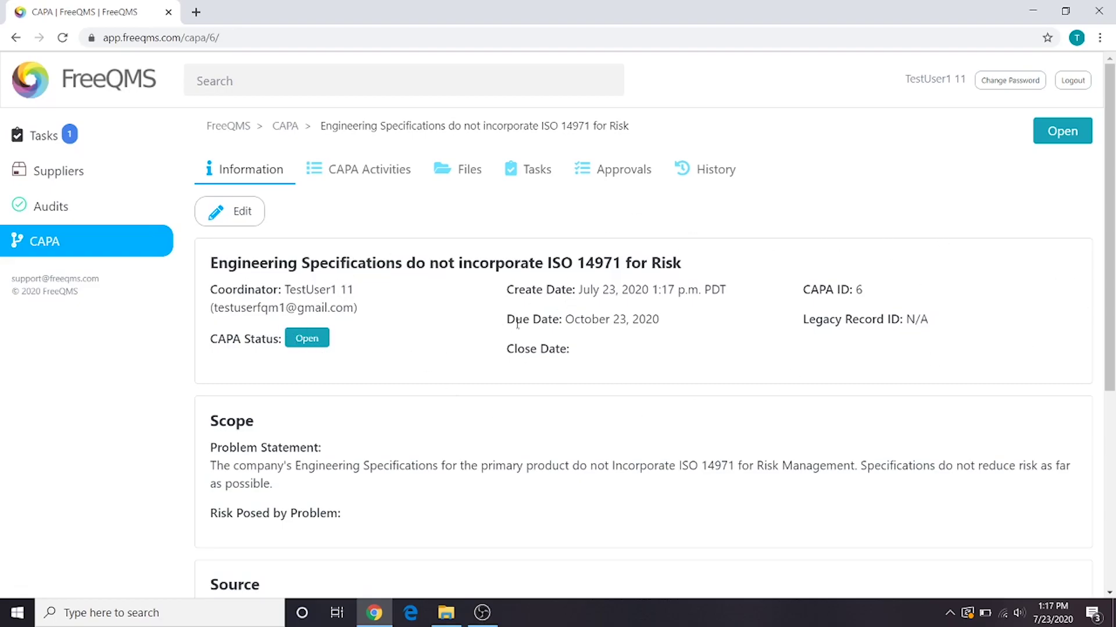
{"action": "scroll", "coordinate": [737, 386], "scroll_direction": "down", "scroll_amount": 3}
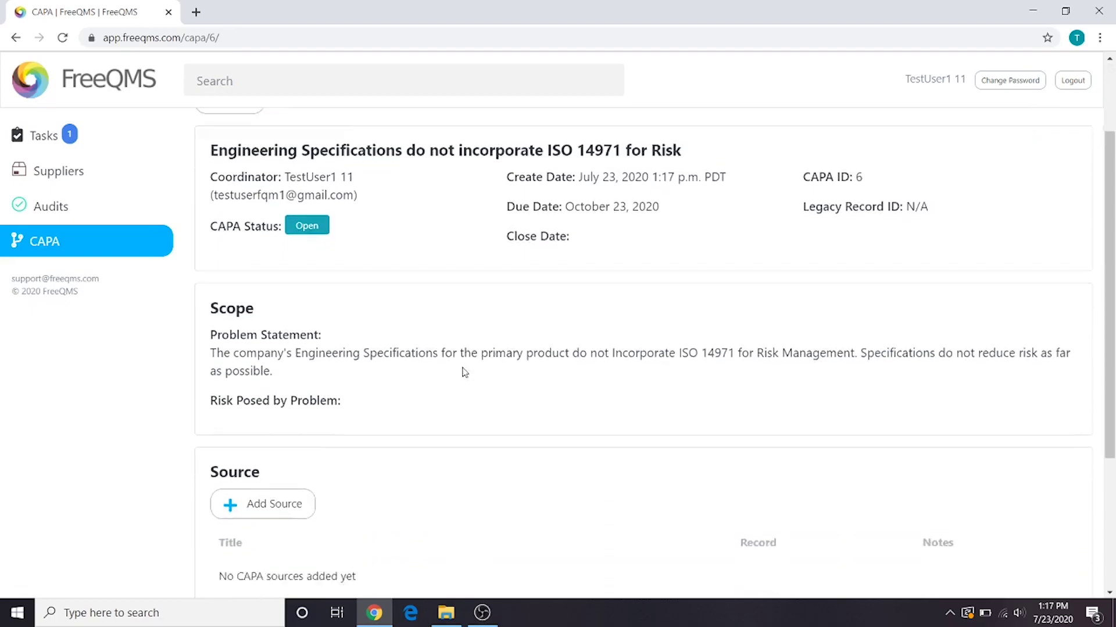
{"action": "scroll", "coordinate": [354, 294], "scroll_direction": "up", "scroll_amount": 3}
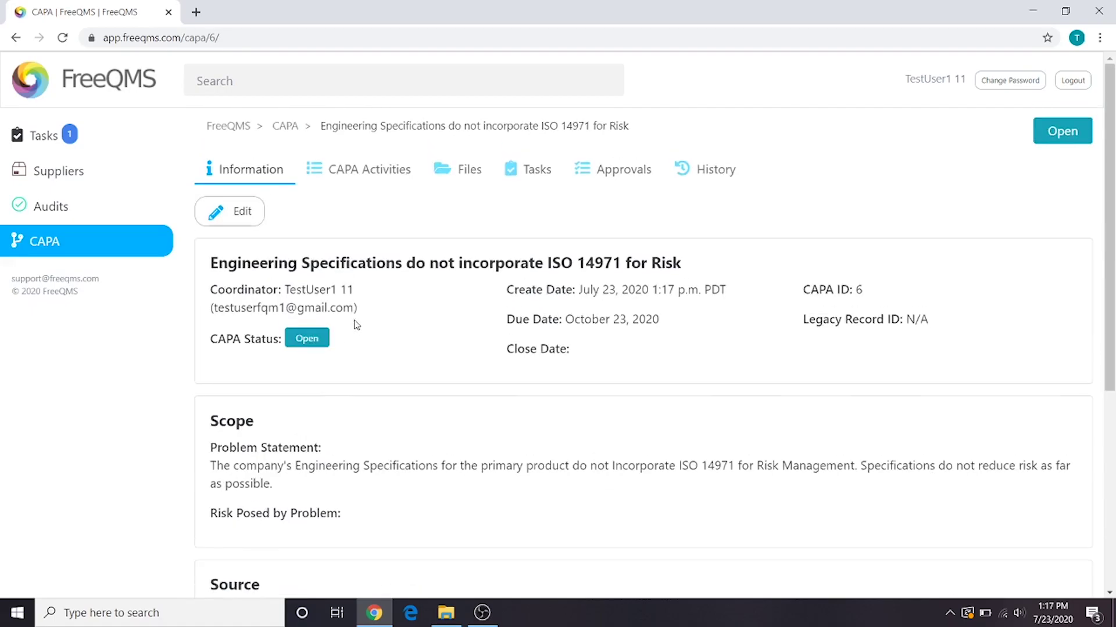
{"action": "left_click", "coordinate": [236, 213]}
{"action": "scroll", "coordinate": [302, 256], "scroll_direction": "down", "scroll_amount": 4}
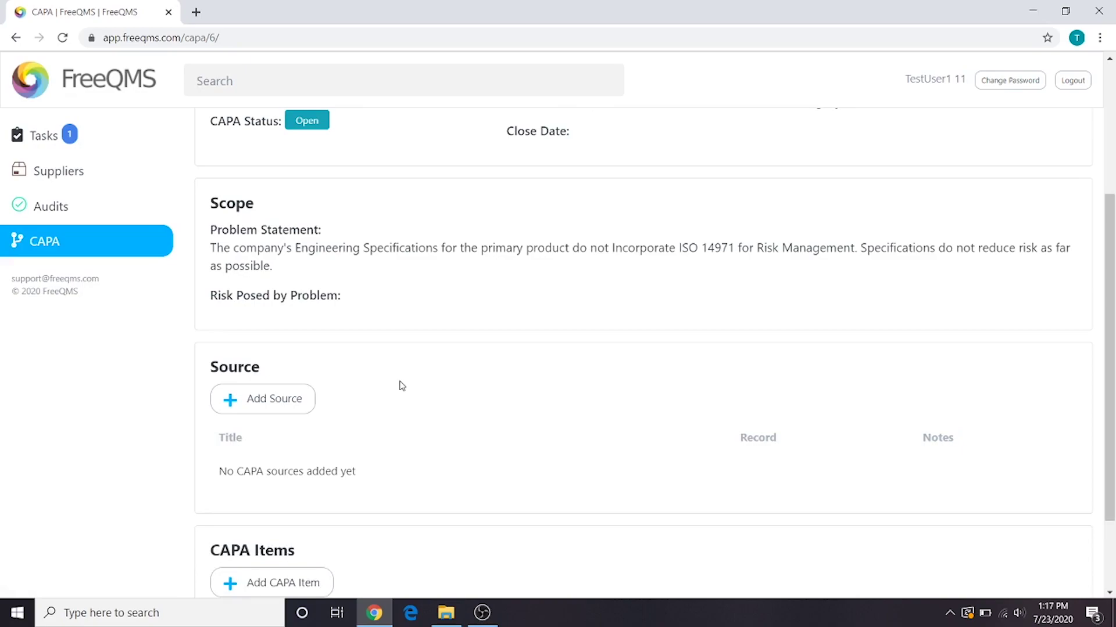
{"action": "scroll", "coordinate": [398, 383], "scroll_direction": "down", "scroll_amount": 1}
{"action": "left_click", "coordinate": [275, 321]}
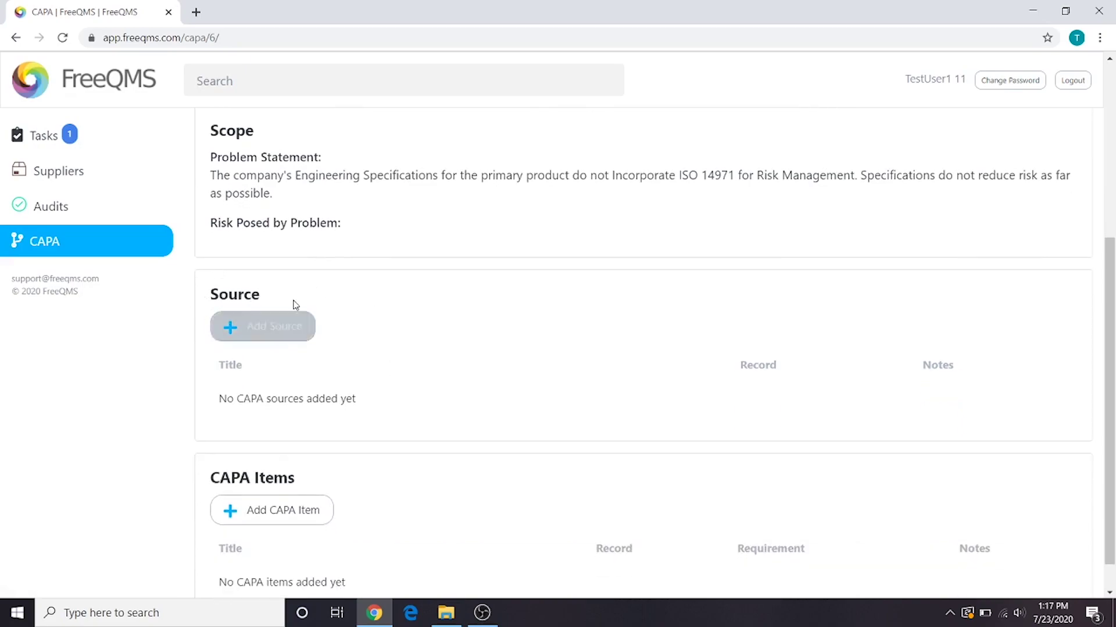
{"action": "left_click", "coordinate": [216, 508]}
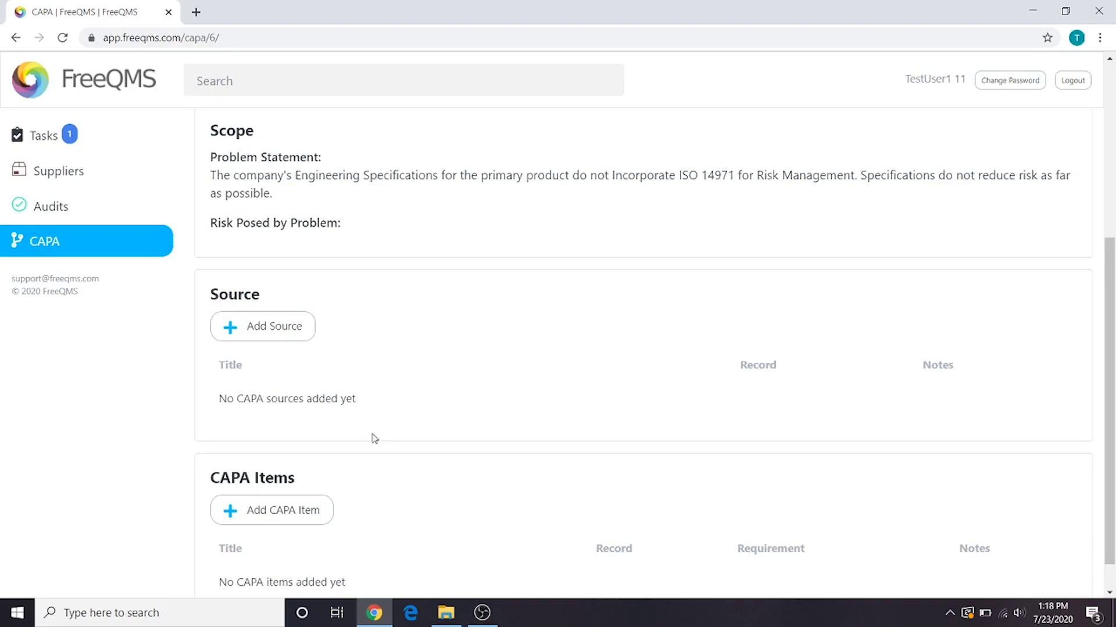
Step: Start a CAPA source with Source Type Supplier, browsing the supplier list without picking one
{"action": "left_click", "coordinate": [272, 339]}
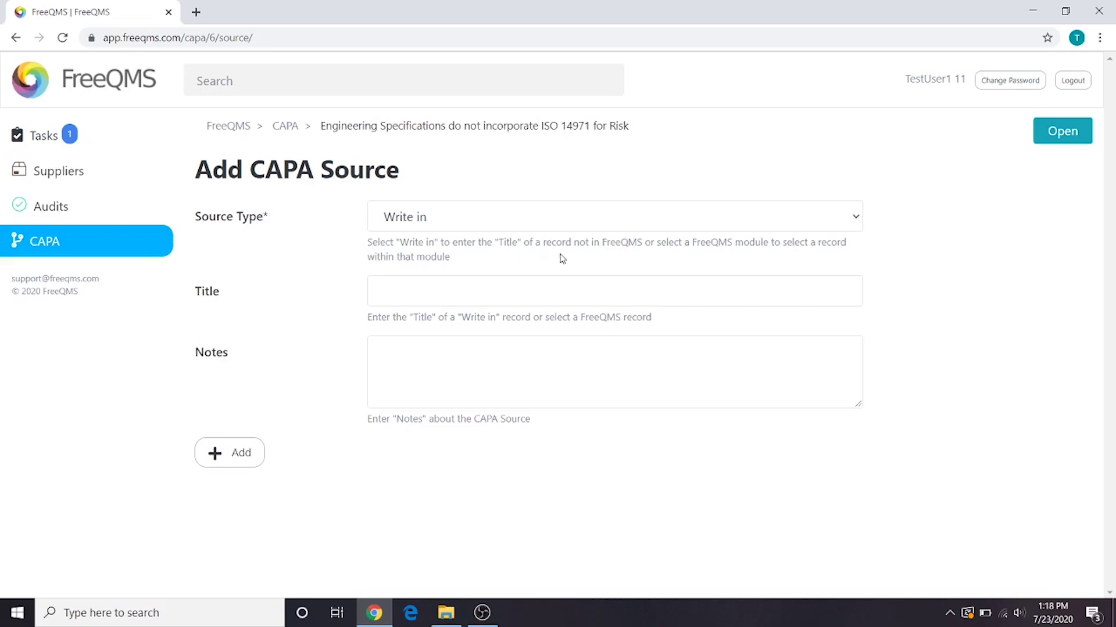
{"action": "left_click", "coordinate": [855, 218]}
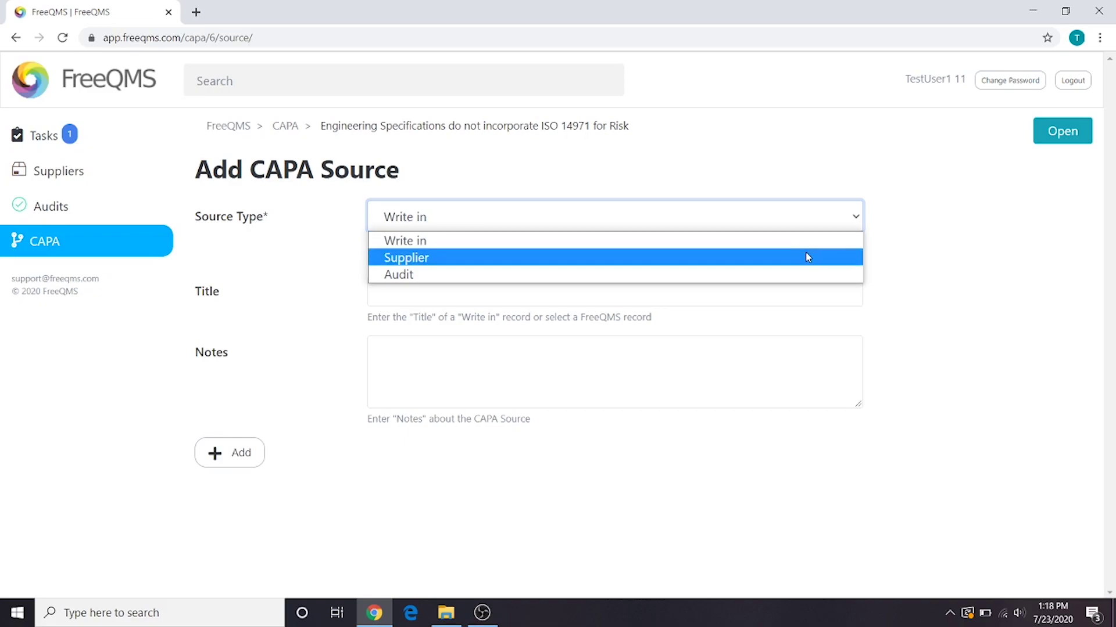
{"action": "left_click", "coordinate": [808, 258]}
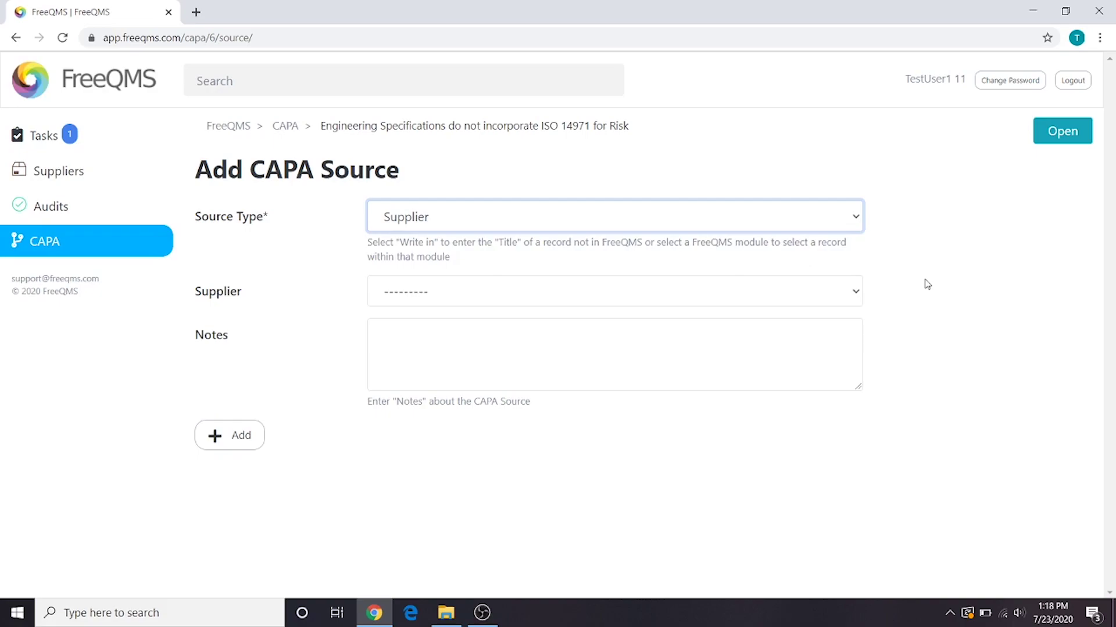
{"action": "left_click", "coordinate": [858, 294]}
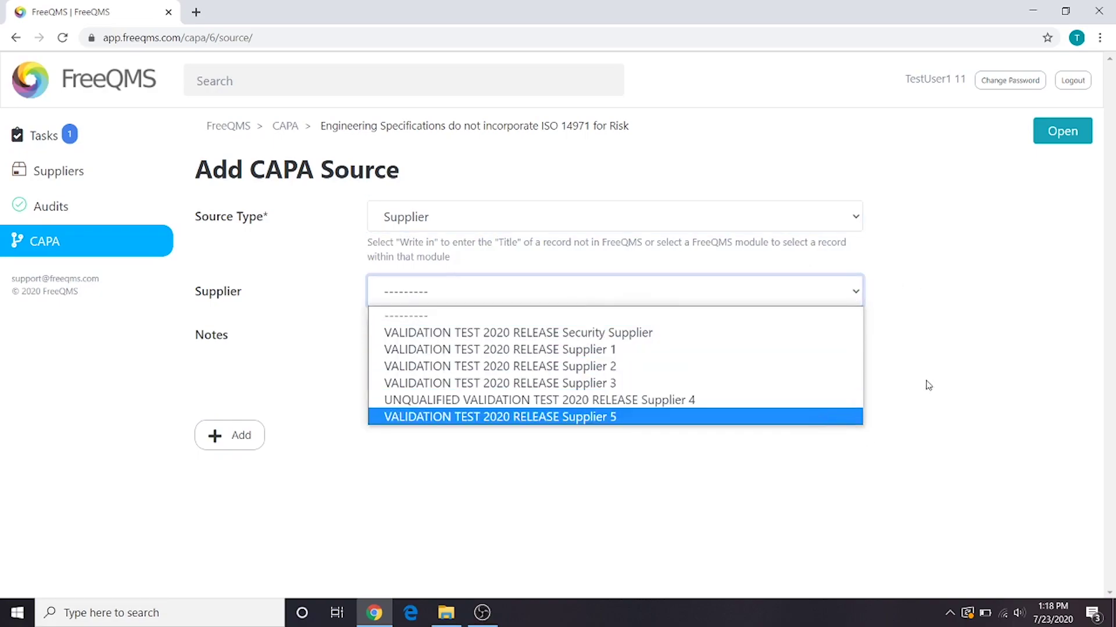
{"action": "left_click", "coordinate": [924, 305]}
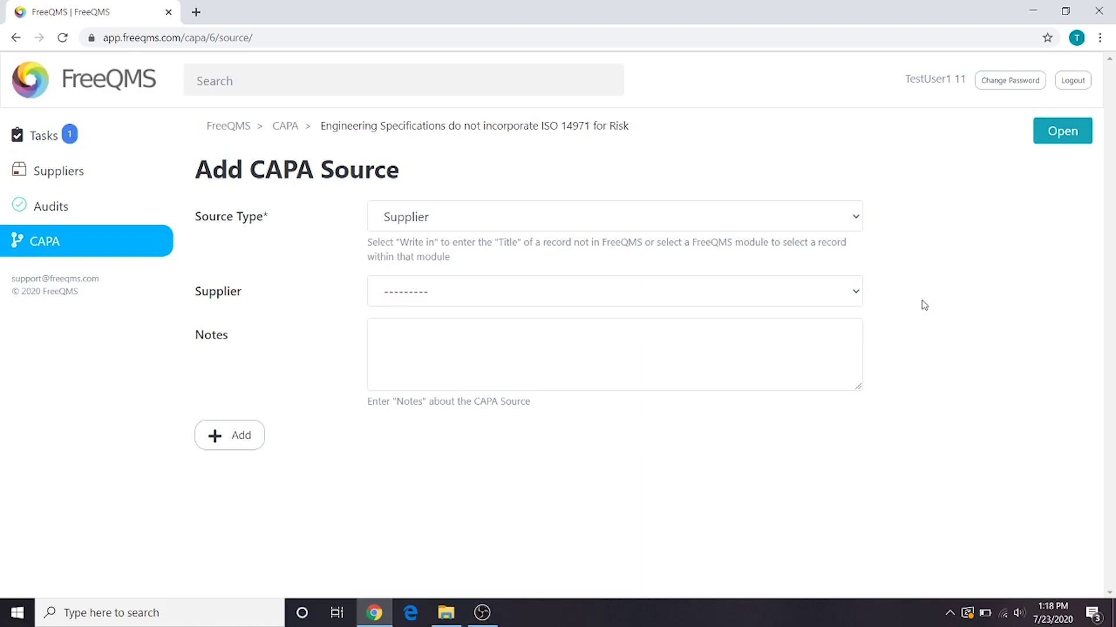
Step: Add a write-in source 'Customer Audit of Engineering Documentation' with notes on the audit's ISO 14971 findings
{"action": "left_click", "coordinate": [839, 225]}
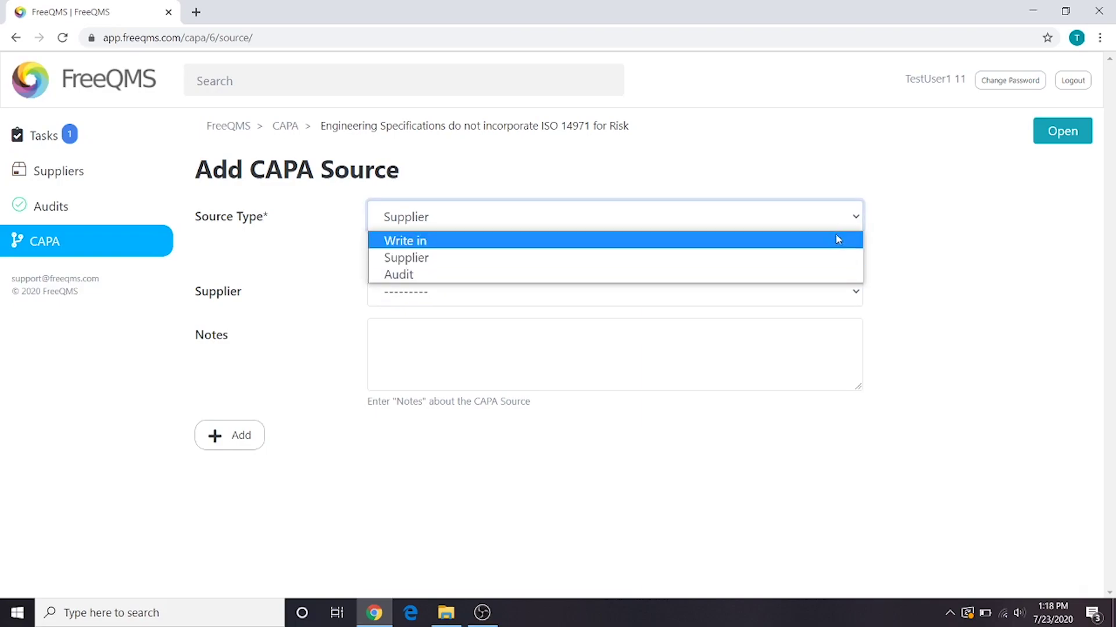
{"action": "left_click", "coordinate": [839, 239]}
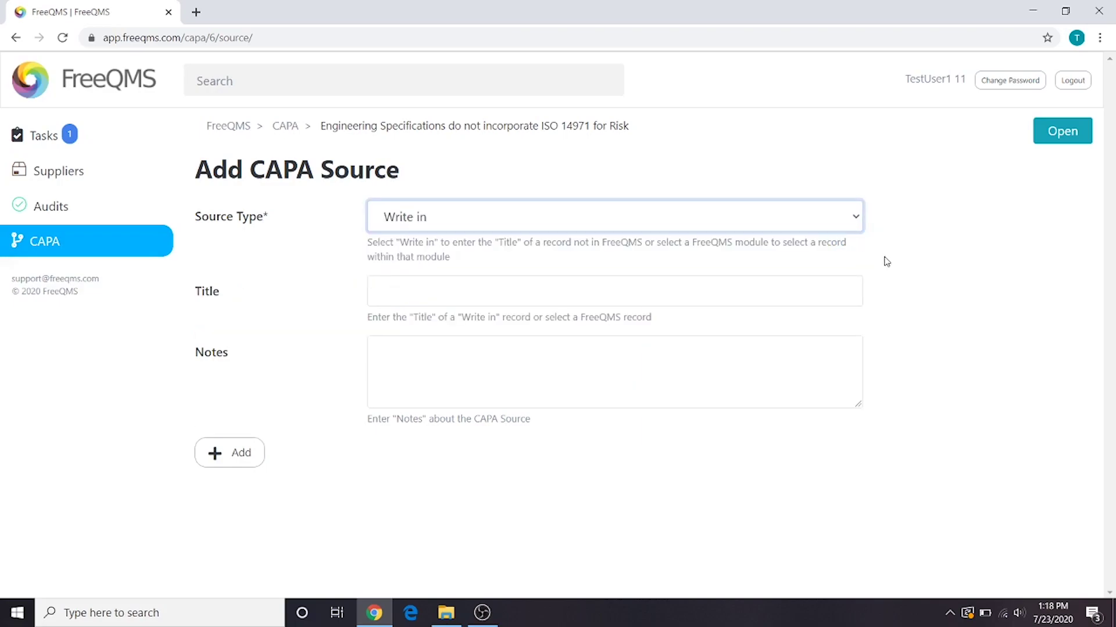
{"action": "left_click", "coordinate": [630, 287]}
{"action": "type", "text": "Customer Aud"}
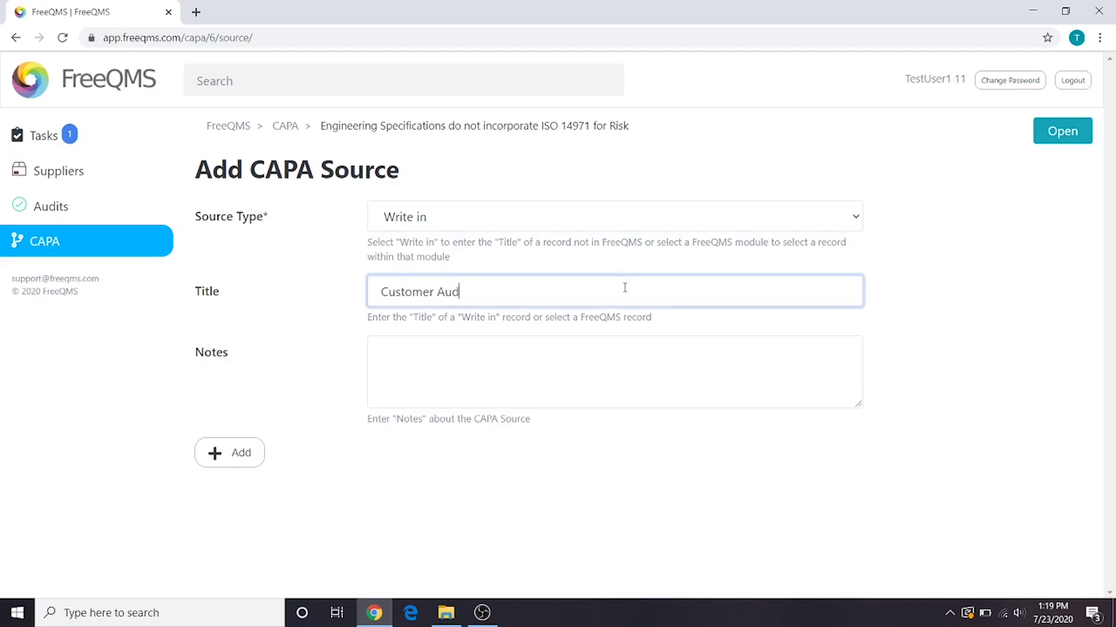
{"action": "type", "text": "it of Engineering Documentation"}
{"action": "key", "text": "Tab"}
{"action": "type", "text": "Cus"}
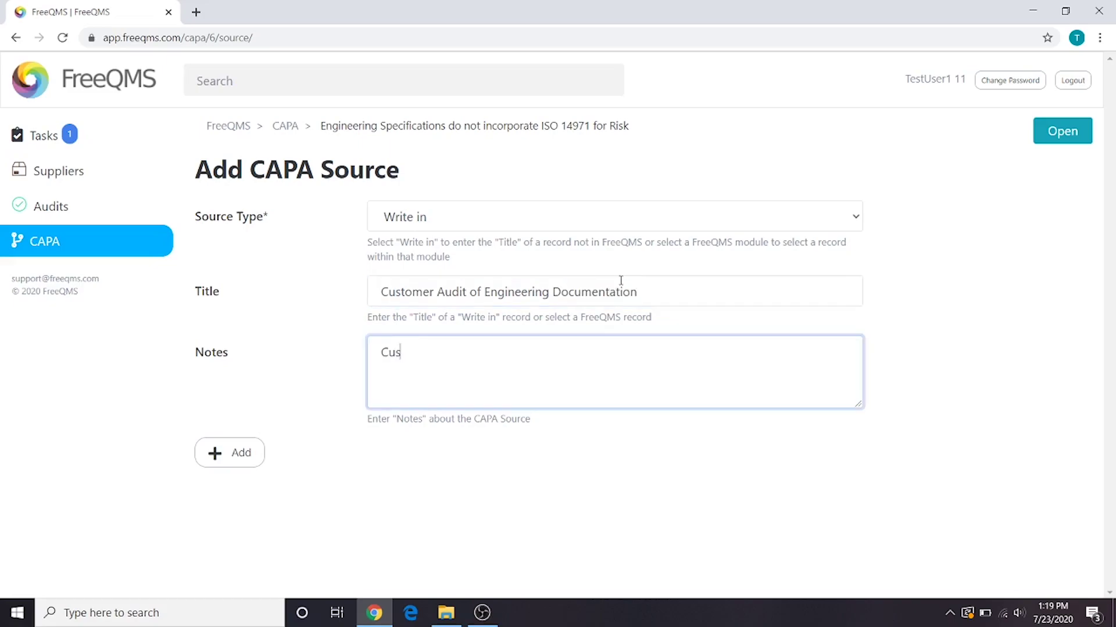
{"action": "type", "text": "tomer performed randomized audi"}
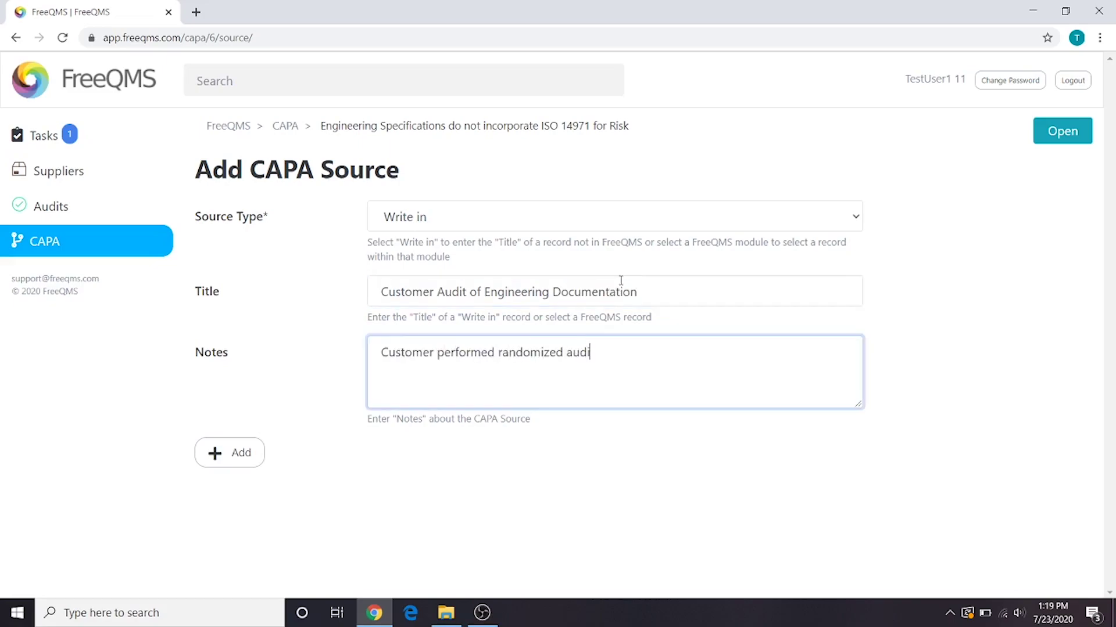
{"action": "type", "text": "t of Engineering Documentation as "}
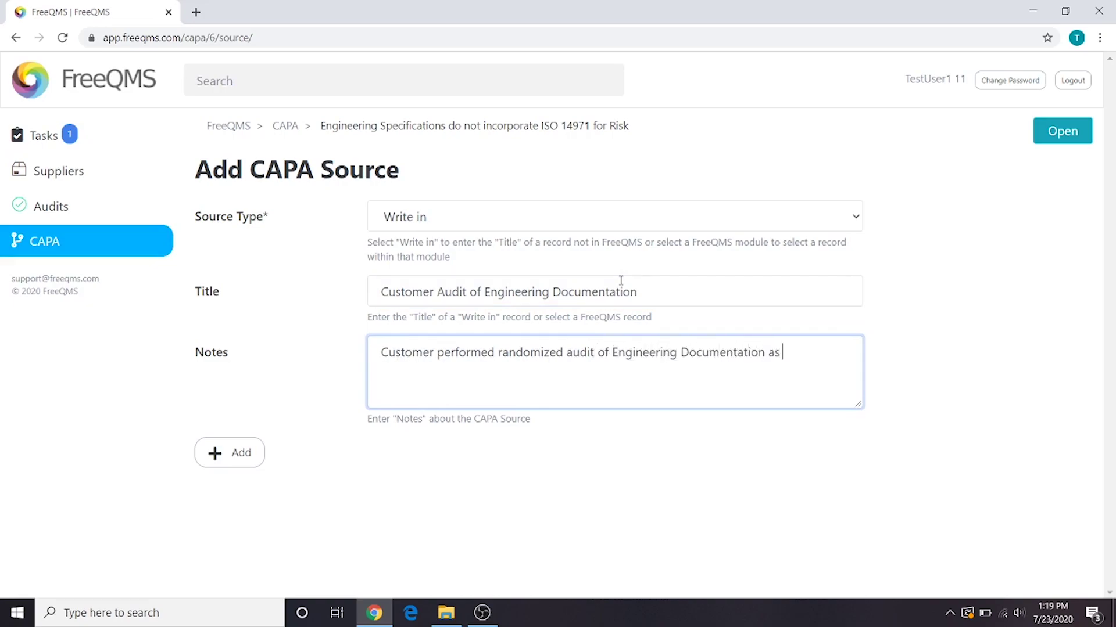
{"action": "type", "text": "a result of a trending of complaints. Audit"}
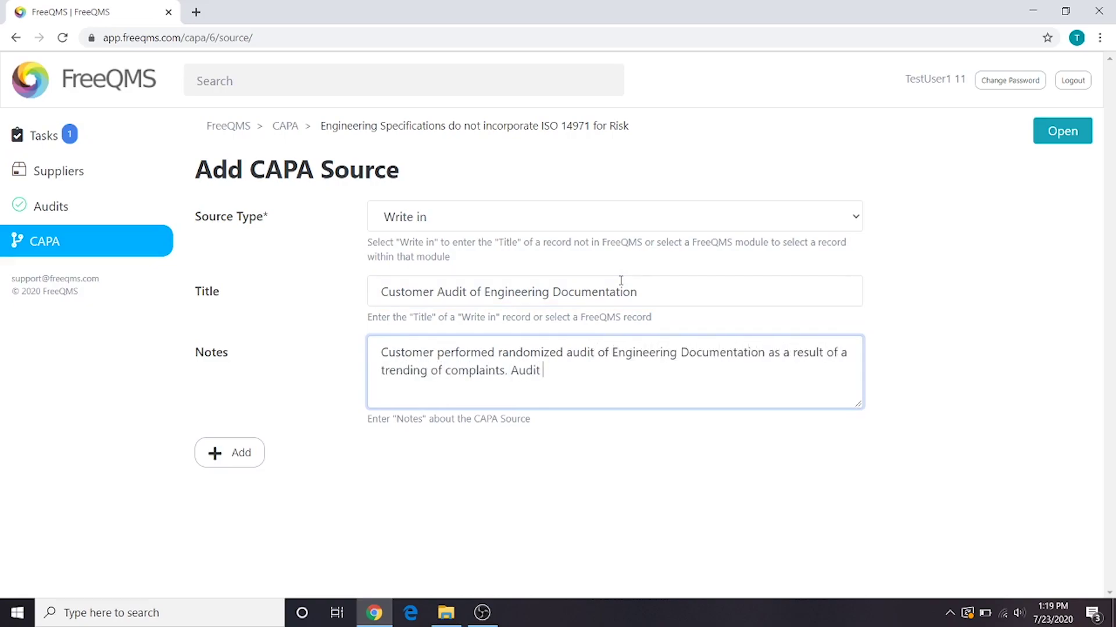
{"action": "type", "text": " determined that Product Specifications"}
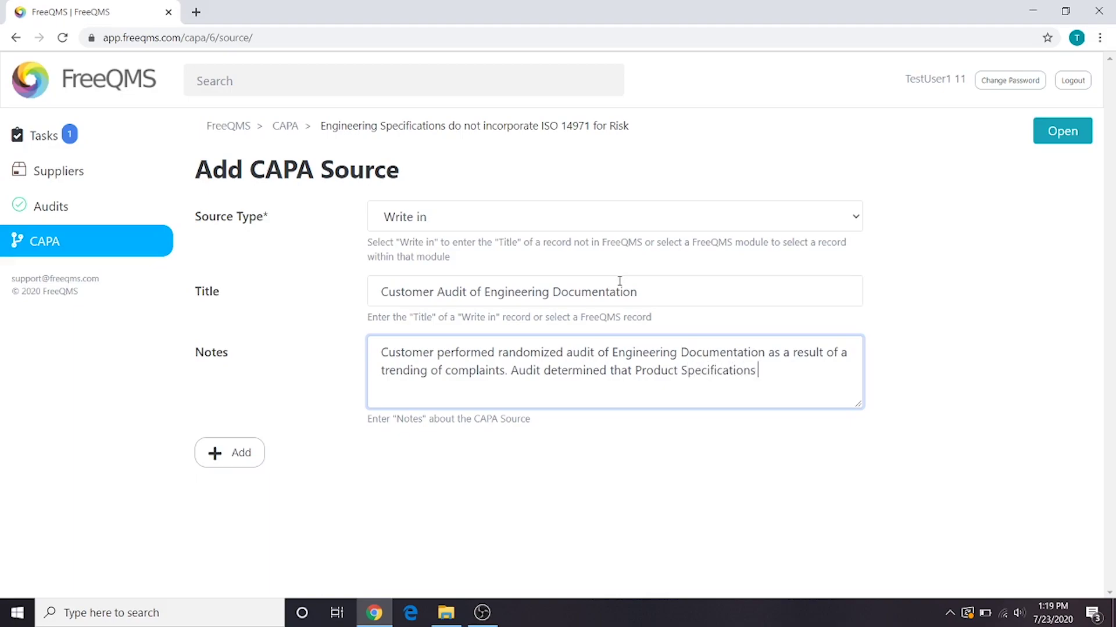
{"action": "type", "text": " within Engineering Do"}
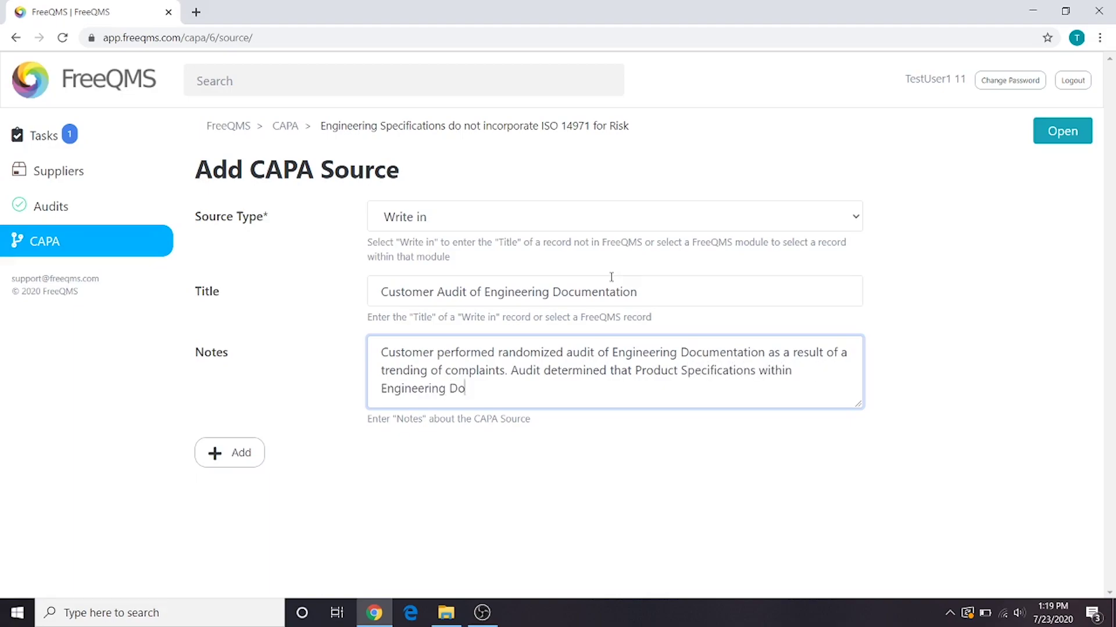
{"action": "type", "text": "cumentation were not compliant to ISO "}
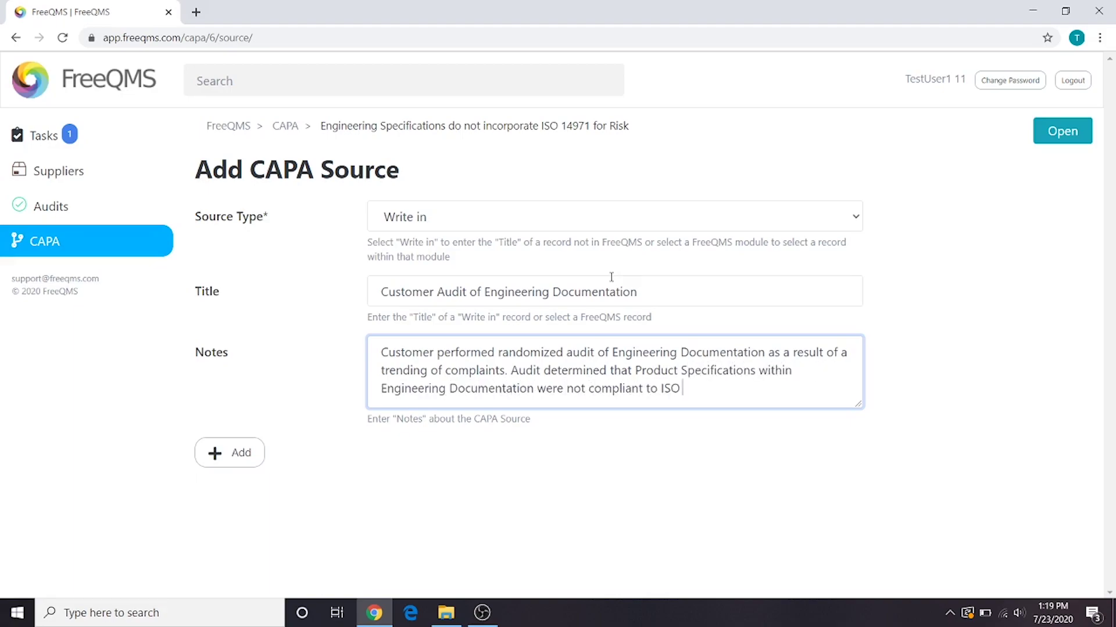
{"action": "type", "text": "14971 and do not reduce risk as far"}
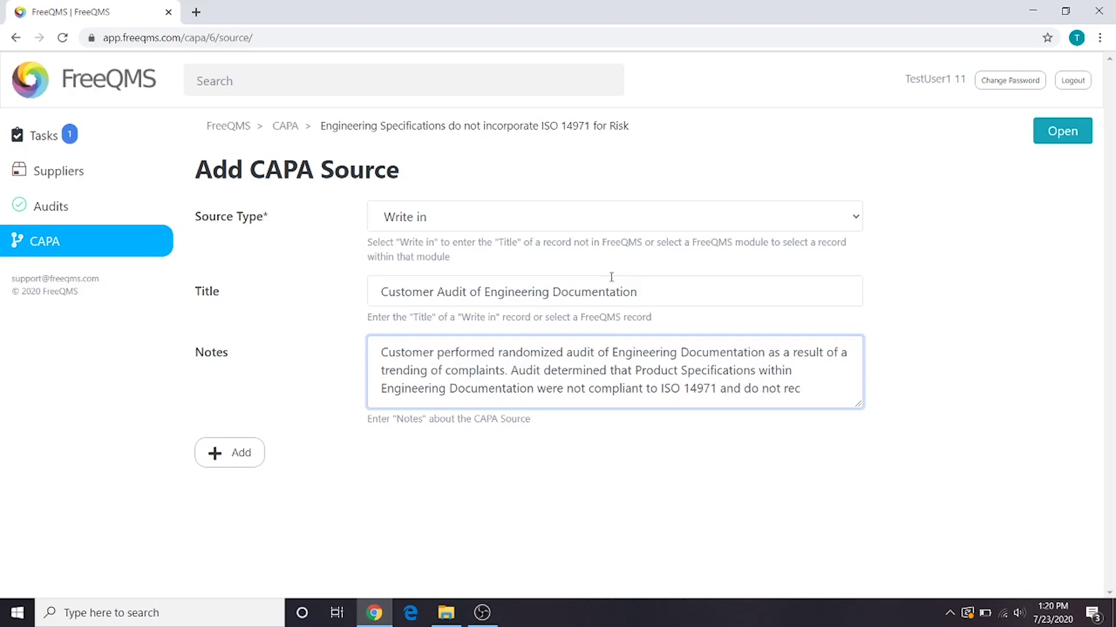
{"action": "type", "text": " as possible."}
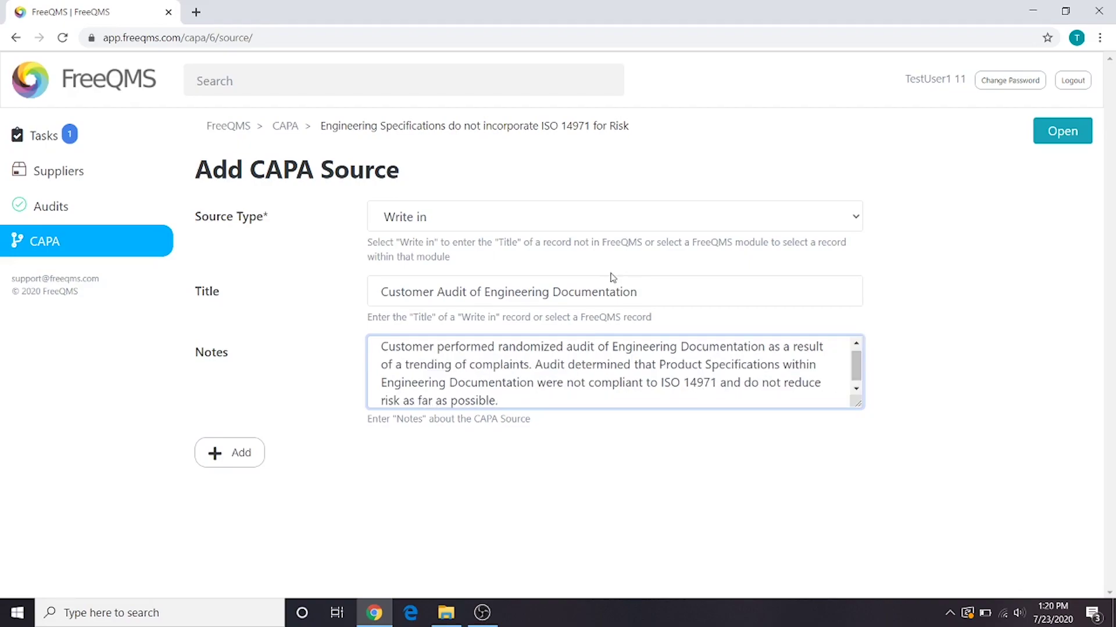
{"action": "left_click", "coordinate": [227, 450]}
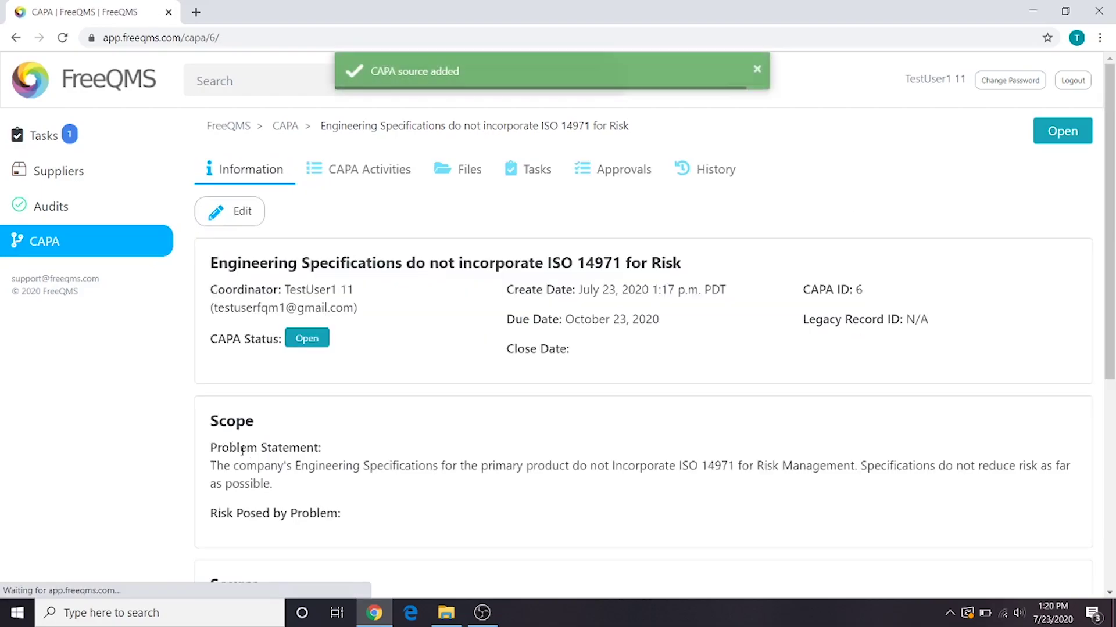
Step: Scroll down to see the customer audit source listed and the empty CAPA Items section
{"action": "scroll", "coordinate": [323, 417], "scroll_direction": "down", "scroll_amount": 6}
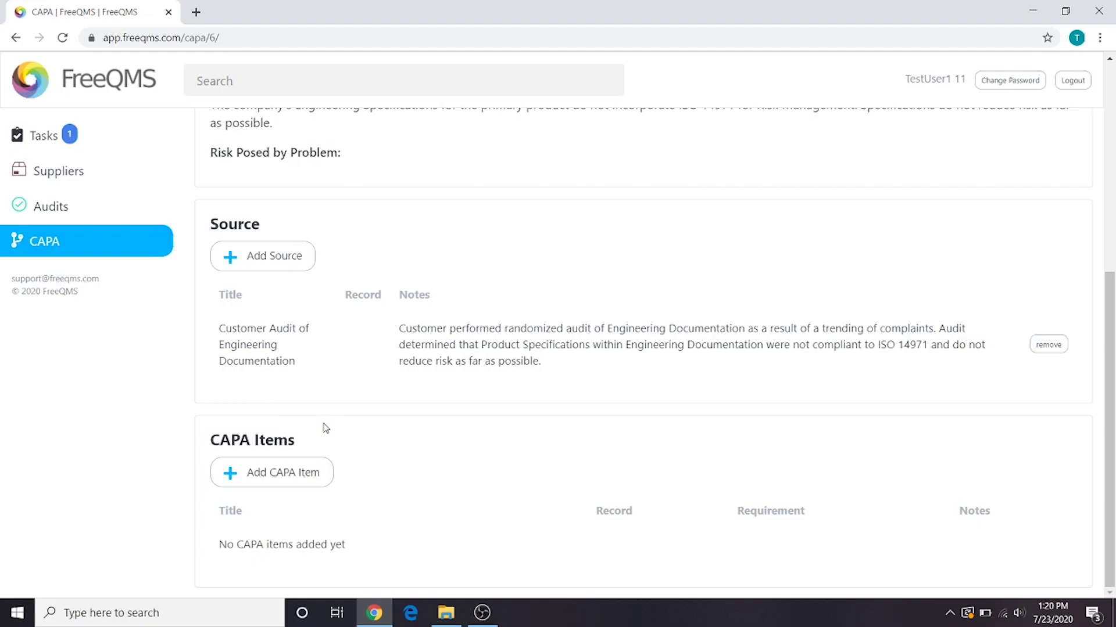
Step: Add write-in item 'Engineering Specifications' for ISO 14971 Section 3.1 Risk Management with audit-failure notes
{"action": "left_click", "coordinate": [271, 472]}
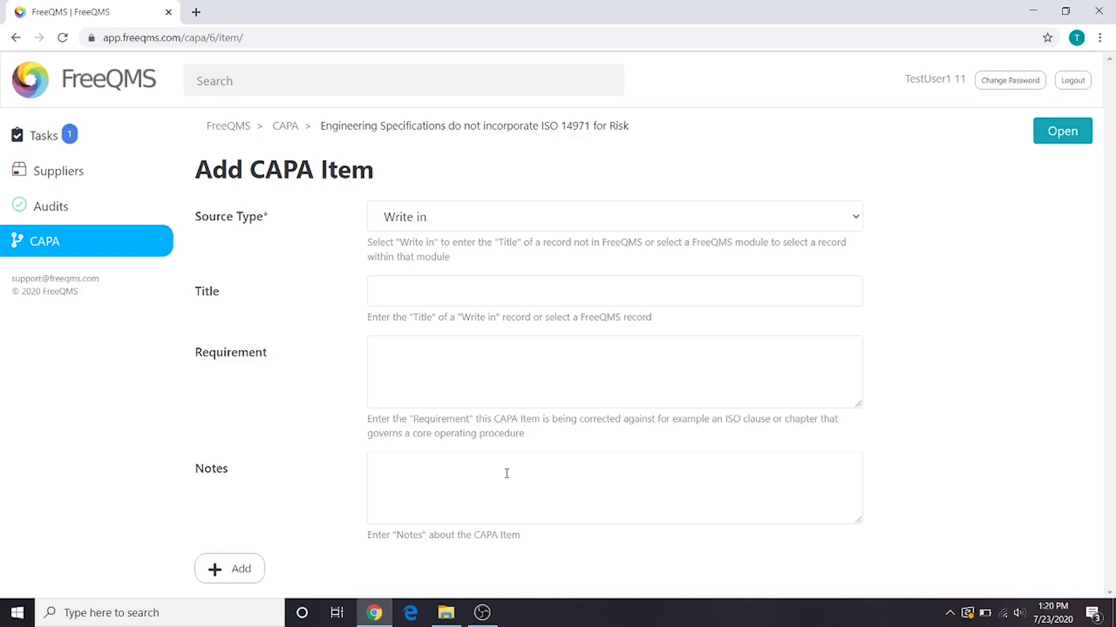
{"action": "left_click", "coordinate": [657, 302]}
{"action": "type", "text": "Engine"}
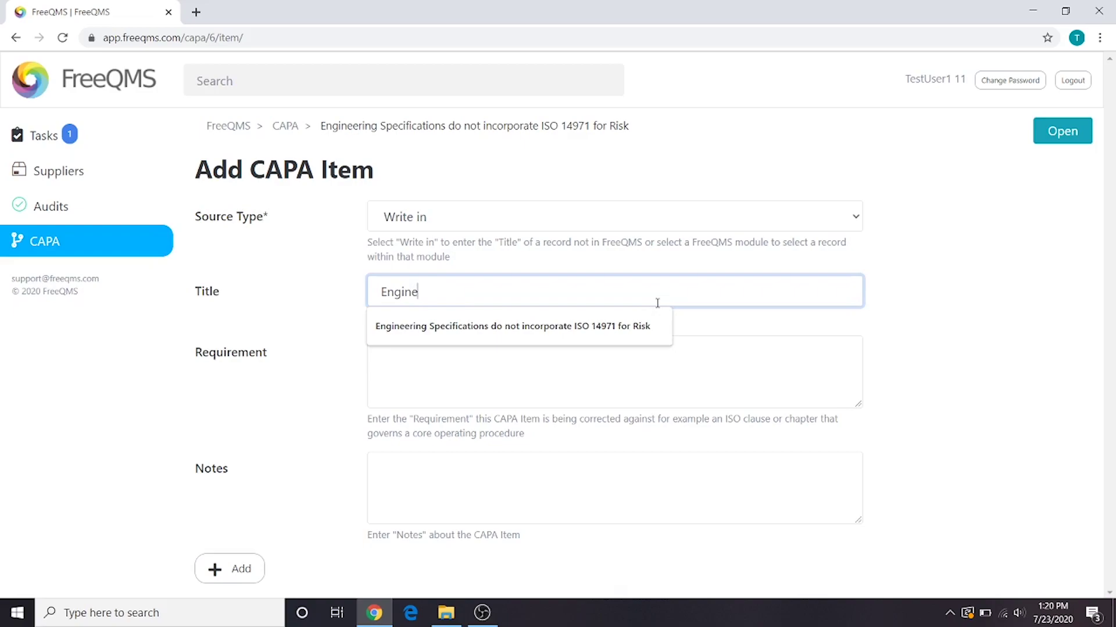
{"action": "type", "text": "ering Specifications"}
{"action": "key", "text": "Tab"}
{"action": "type", "text": "ISO "}
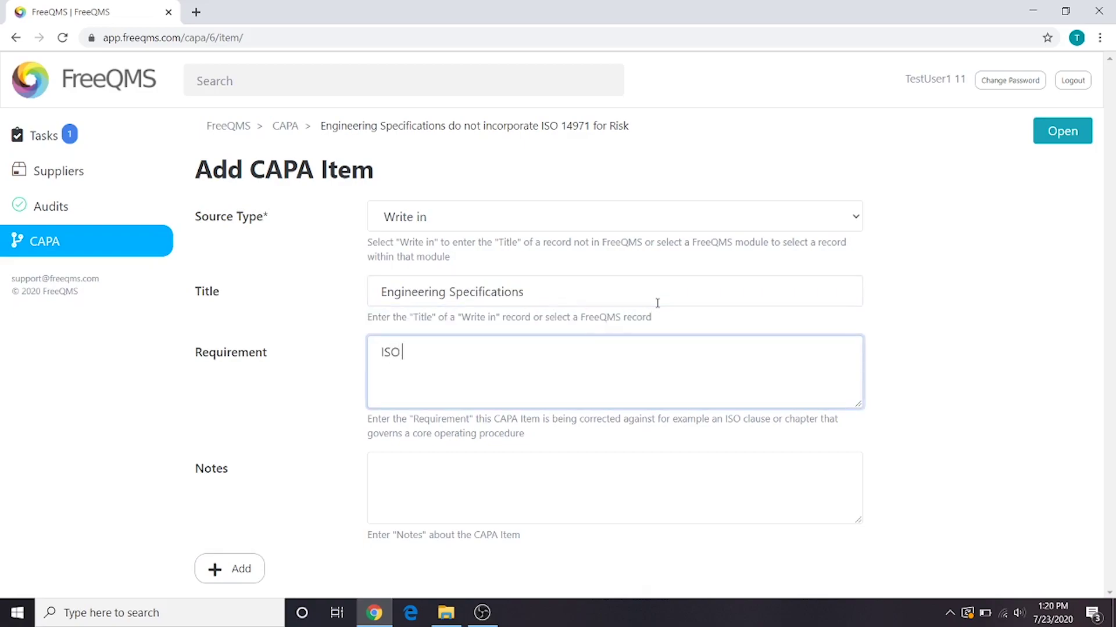
{"action": "type", "text": "14971 Section 3.1 Risk Management"}
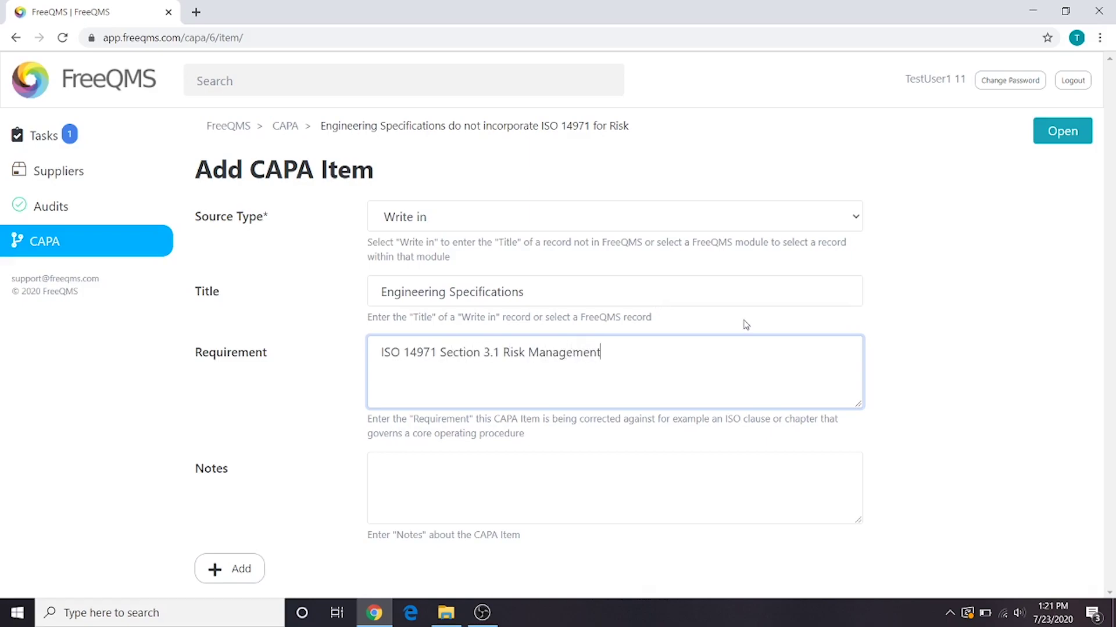
{"action": "left_click", "coordinate": [611, 454]}
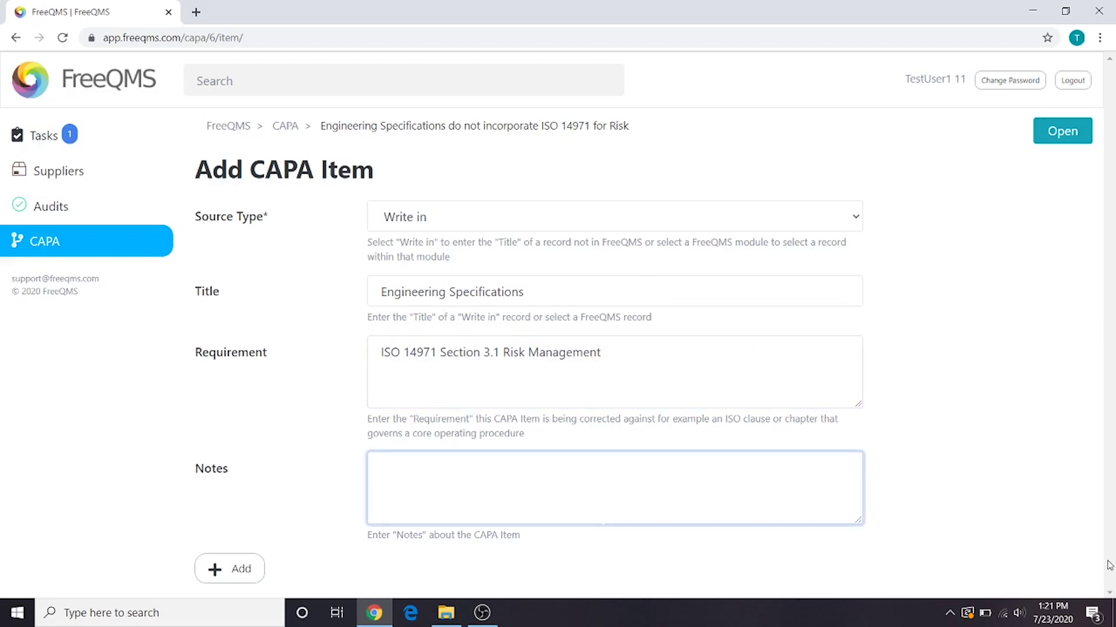
{"action": "type", "text": "A CAPA is being opened a"}
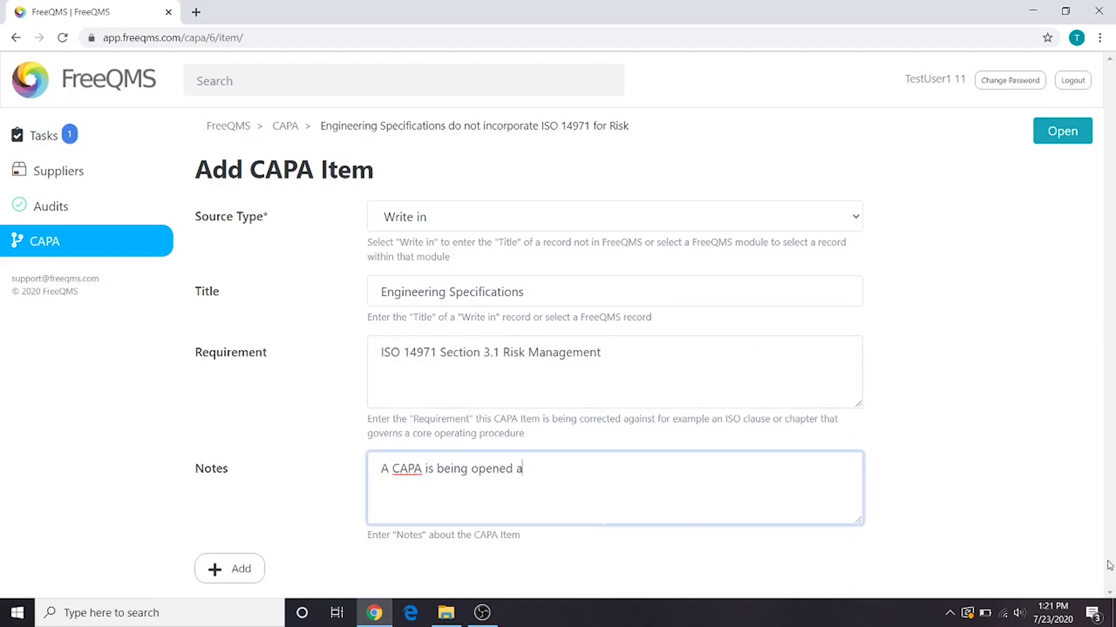
{"action": "type", "text": "gainst these items for the failure teo"}
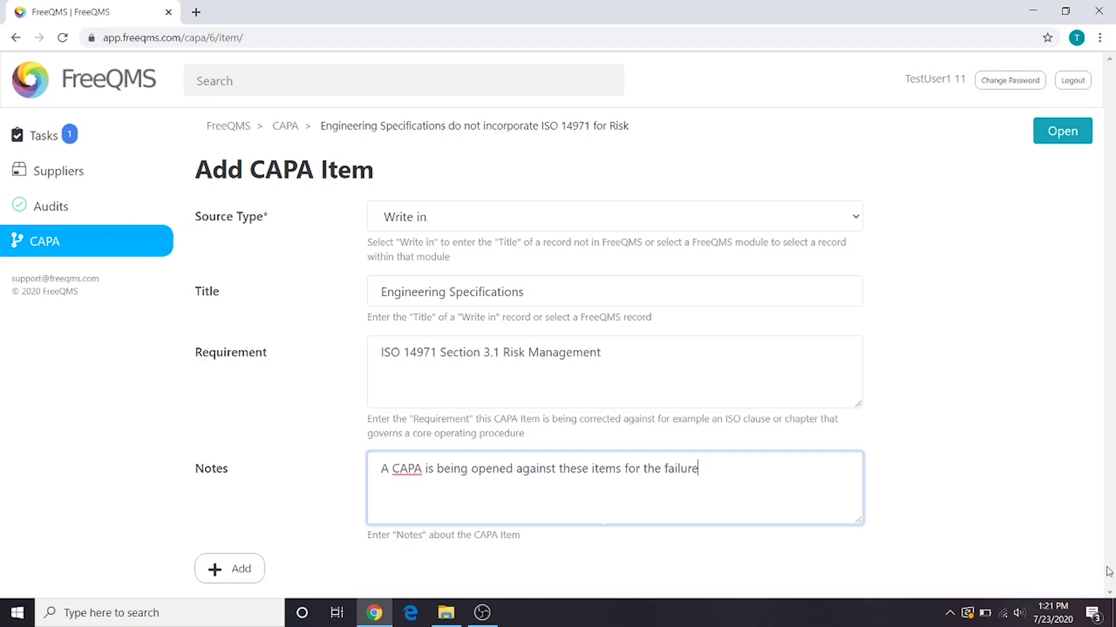
{"action": "key", "text": "BackSpace"}
{"action": "type", "text": "o perform during the Sour"}
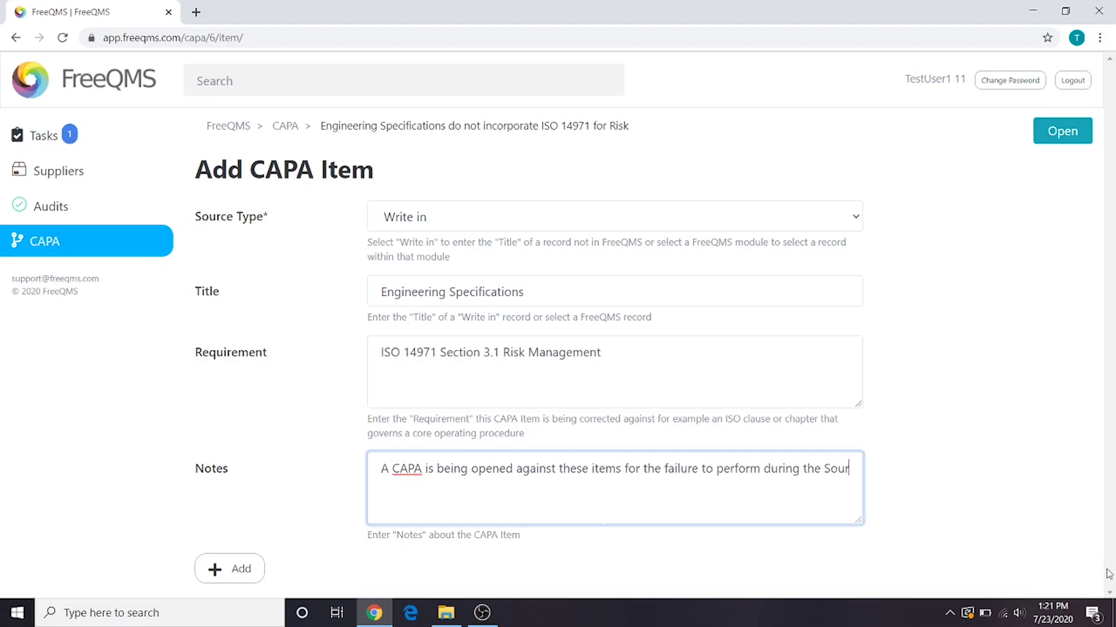
{"action": "type", "text": "ce Customer Audit."}
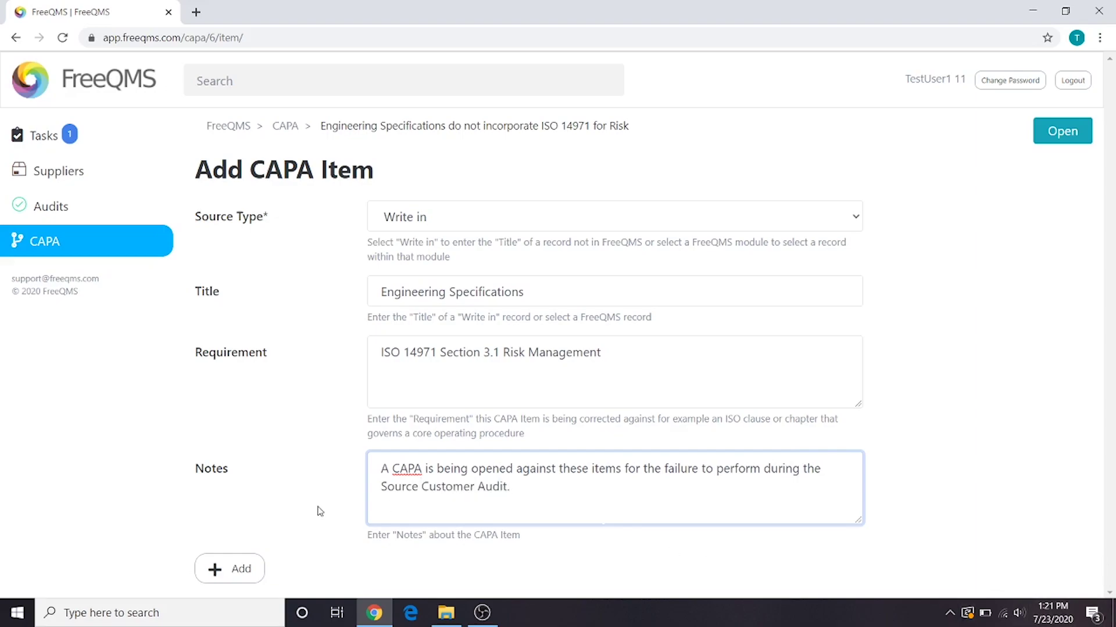
{"action": "left_click", "coordinate": [223, 568]}
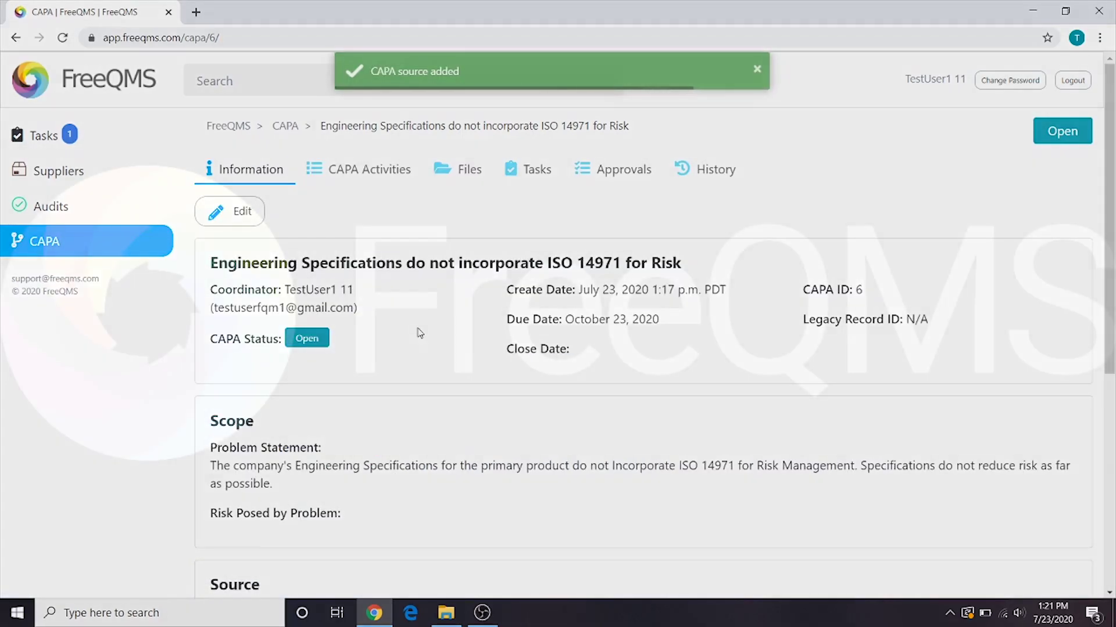